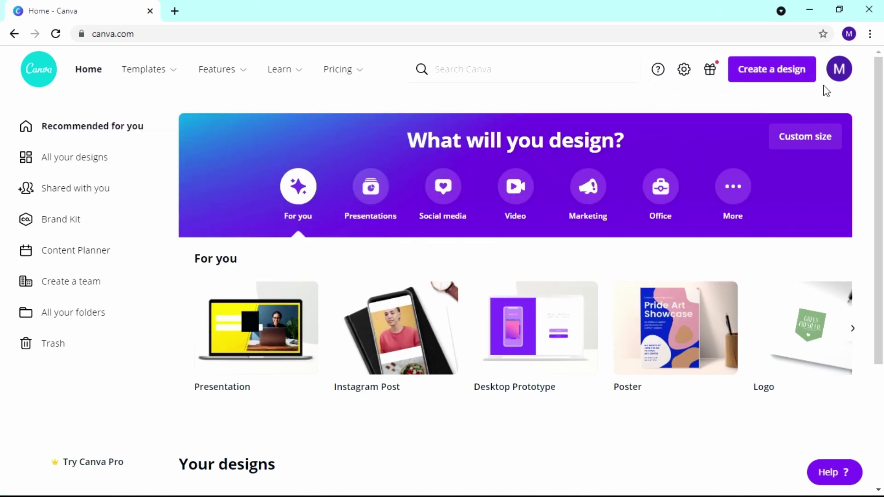
Create a blank design in the 1280 × 720 px YouTube Thumbnail format, searching for "Youtube thumbnail".
{"action": "left_click", "coordinate": [785, 68]}
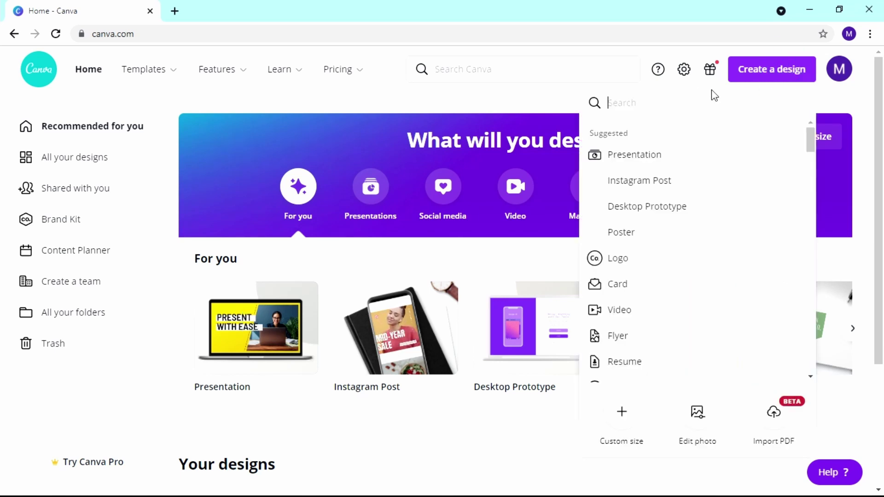
{"action": "left_click", "coordinate": [671, 102]}
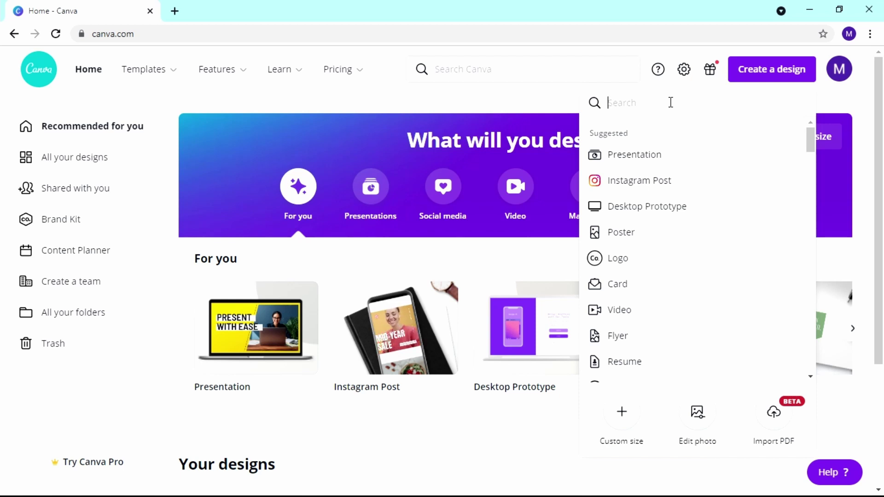
{"action": "type", "text": "Youtub"}
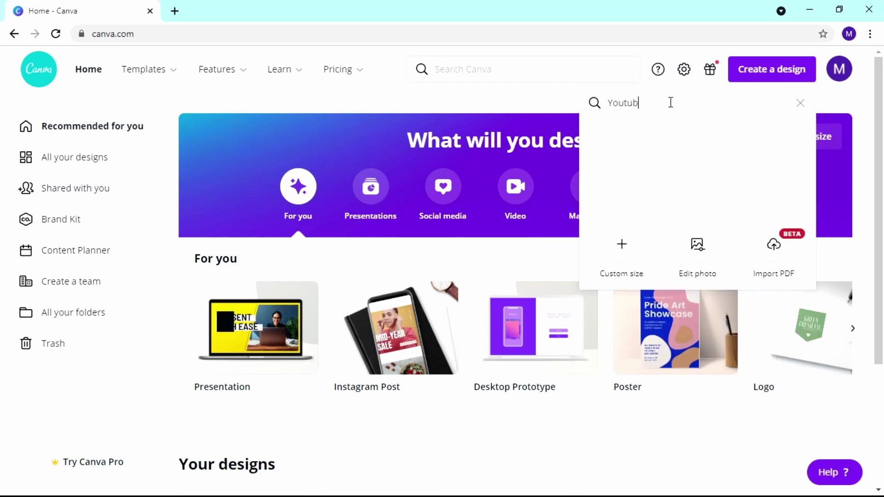
{"action": "type", "text": "e thumbnail"}
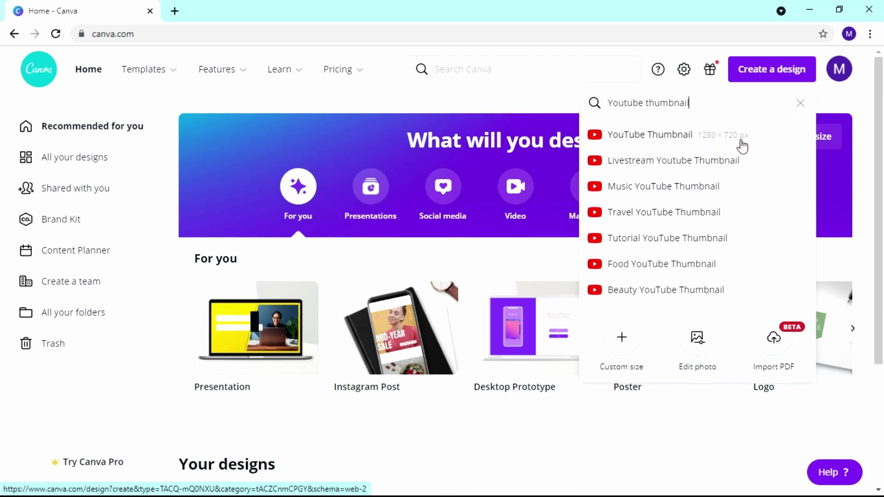
{"action": "left_click", "coordinate": [701, 141]}
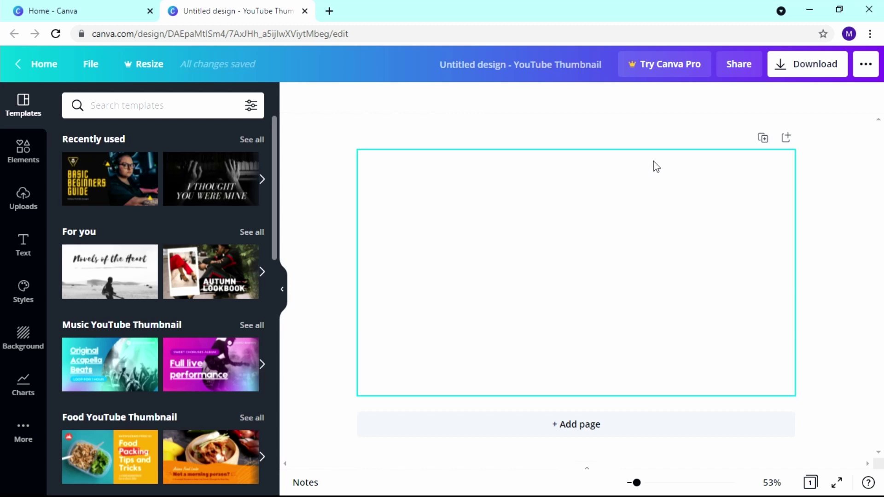
Add a second blank page to the thumbnail design and return to page 1.
{"action": "left_click", "coordinate": [591, 433]}
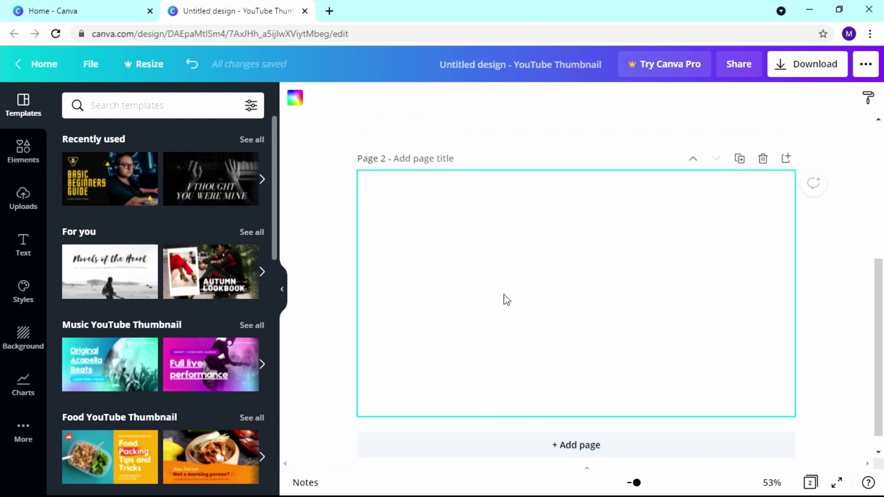
{"action": "scroll", "coordinate": [524, 290], "scroll_direction": "up", "scroll_amount": 5}
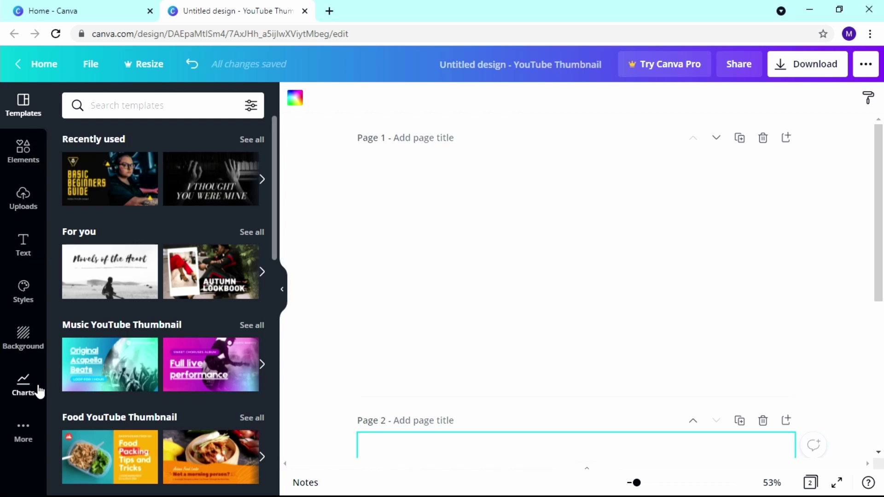
{"action": "left_click", "coordinate": [29, 432]}
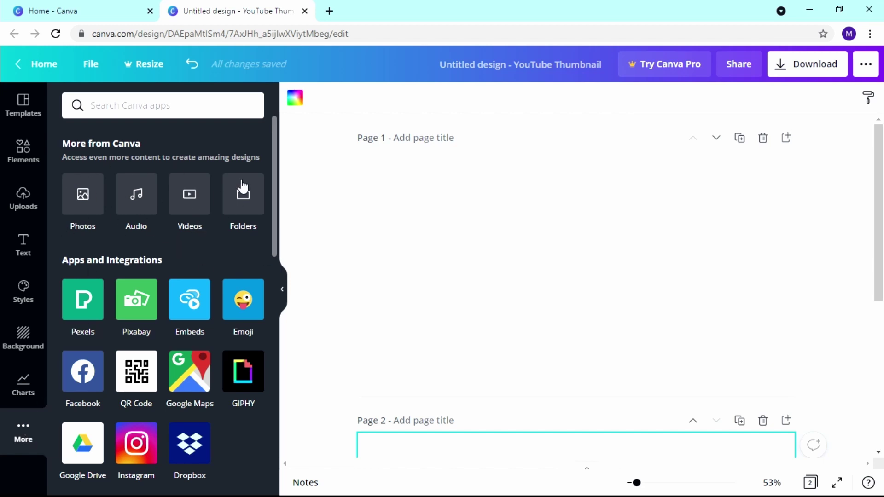
{"action": "left_click", "coordinate": [181, 138]}
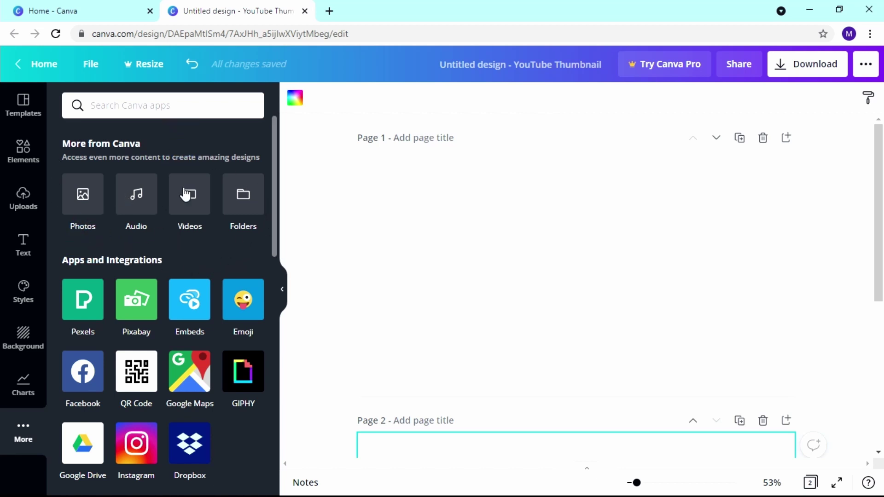
Apply the free "Basic Beginners Guide" template from the YouTube thumbnail templates to page 1.
{"action": "left_click", "coordinate": [27, 109]}
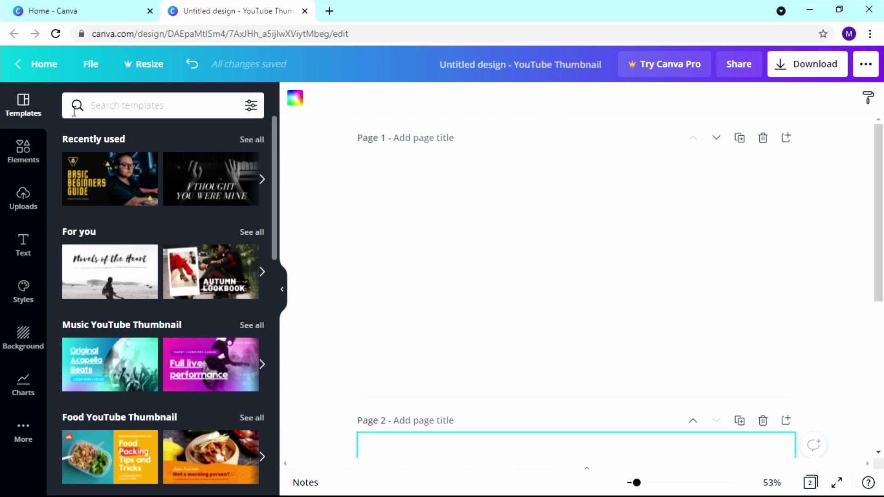
{"action": "scroll", "coordinate": [139, 308], "scroll_direction": "down", "scroll_amount": 5}
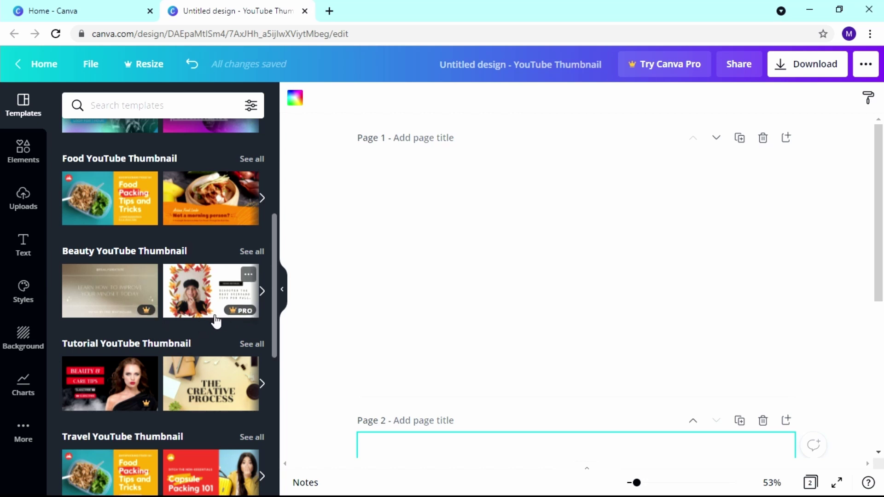
{"action": "scroll", "coordinate": [198, 325], "scroll_direction": "down", "scroll_amount": 2}
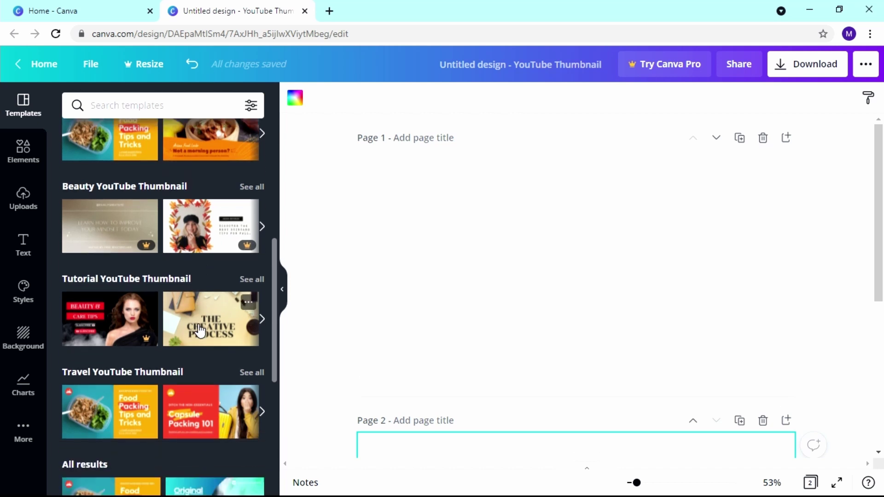
{"action": "scroll", "coordinate": [189, 390], "scroll_direction": "down", "scroll_amount": 6}
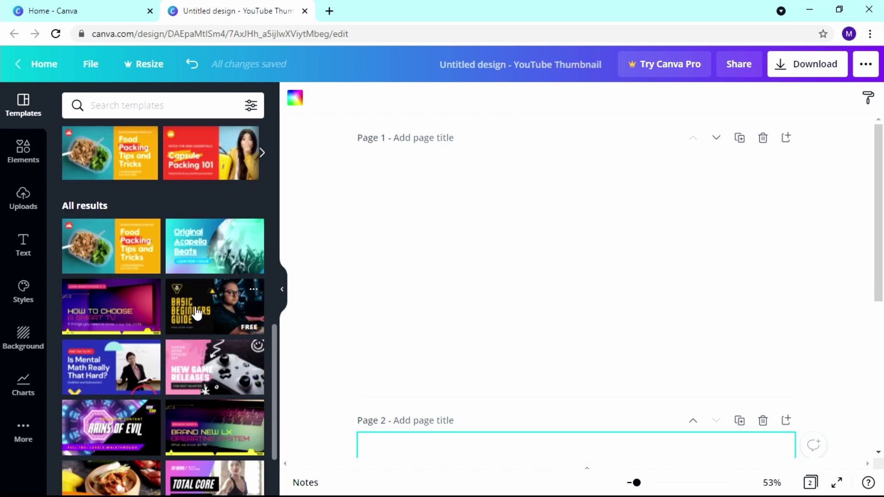
{"action": "left_click_drag", "start_coordinate": [195, 311], "coordinate": [412, 261]}
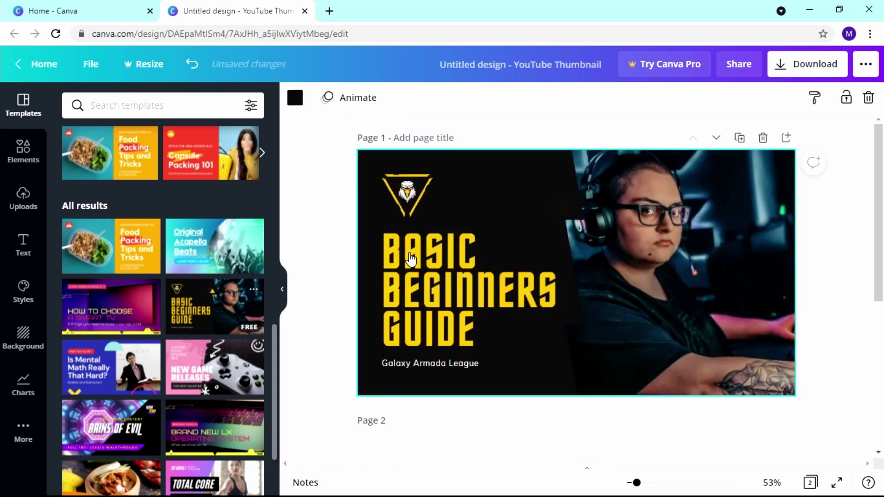
Replace the "Basic Beginners Guide" heading text with "MANAGING YOUR PERSONAL FINANCES".
{"action": "double_click", "coordinate": [448, 284]}
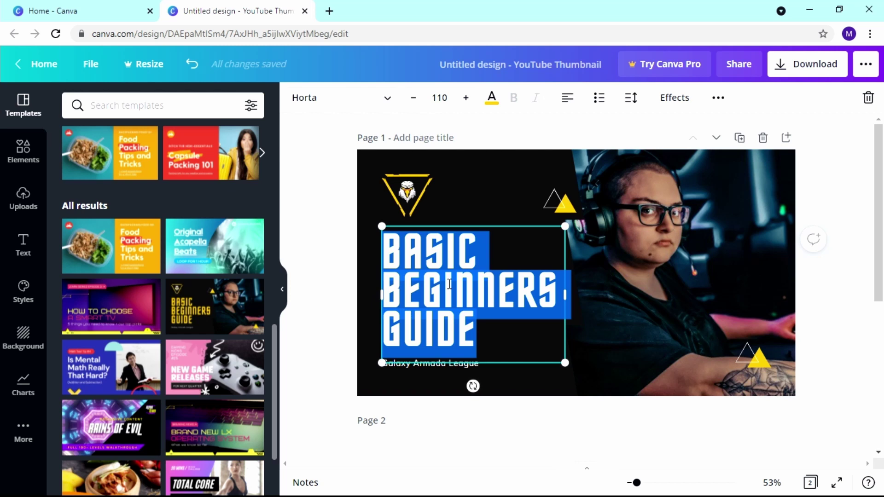
{"action": "type", "text": "M"}
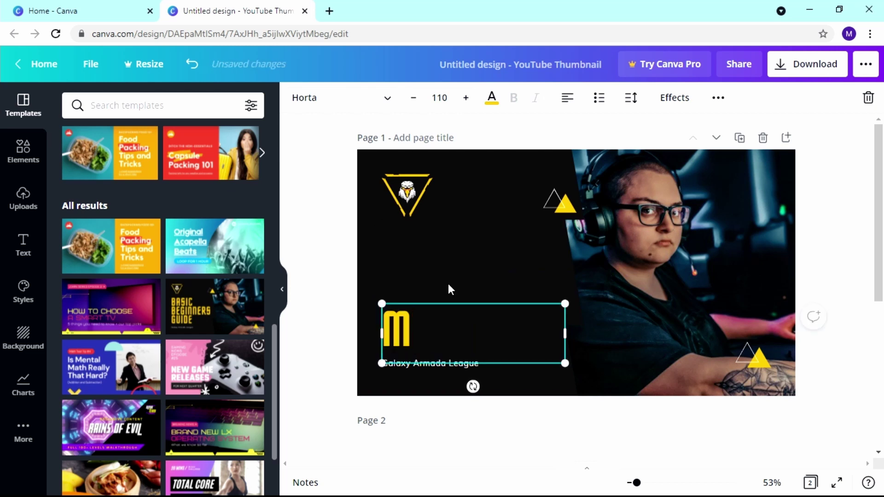
{"action": "type", "text": "ANA"}
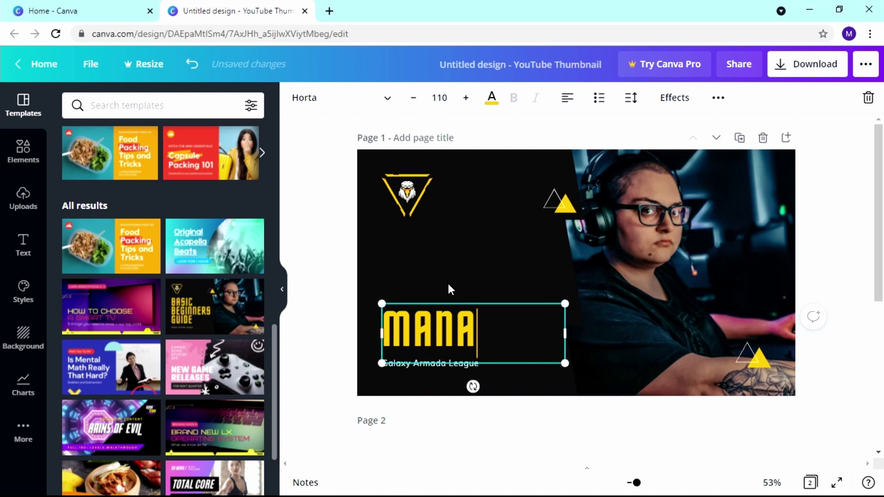
{"action": "type", "text": "GING"}
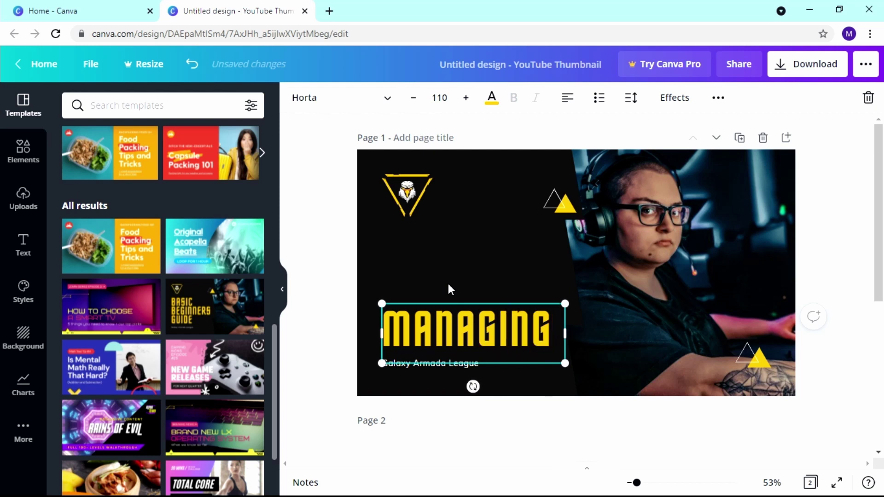
{"action": "type", "text": "YOUR"}
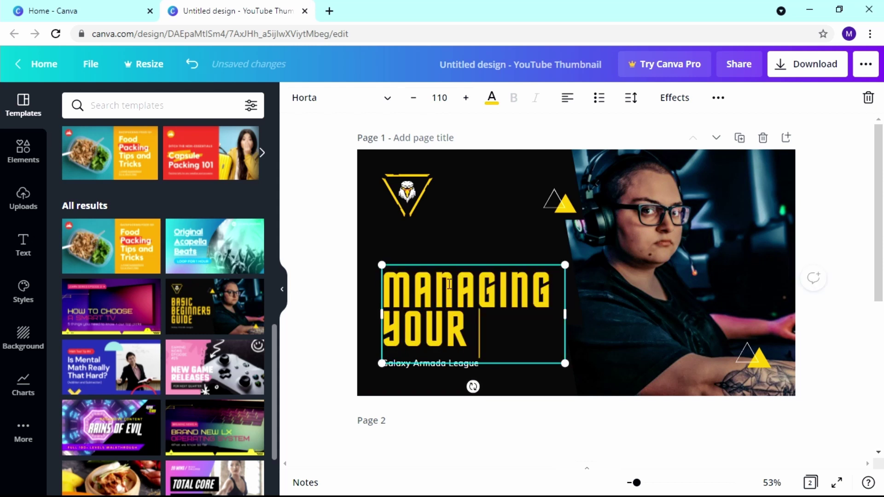
{"action": "type", "text": " PERS"}
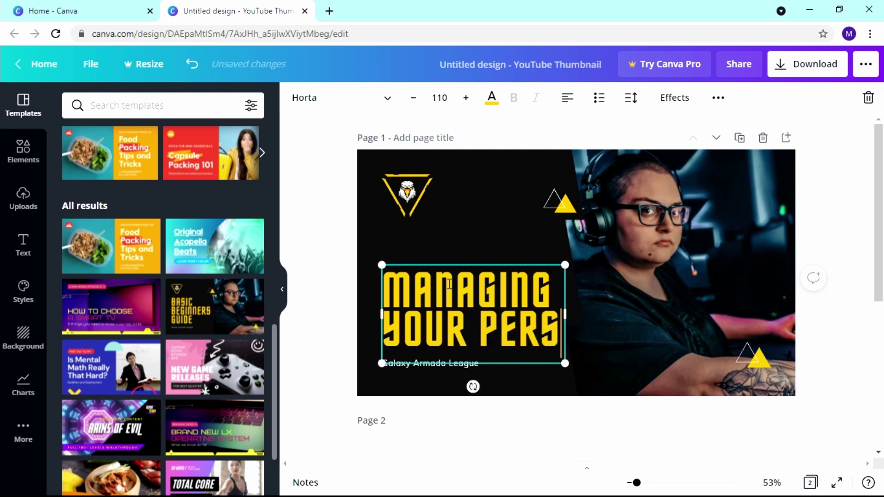
{"action": "type", "text": "ONAL FIN"}
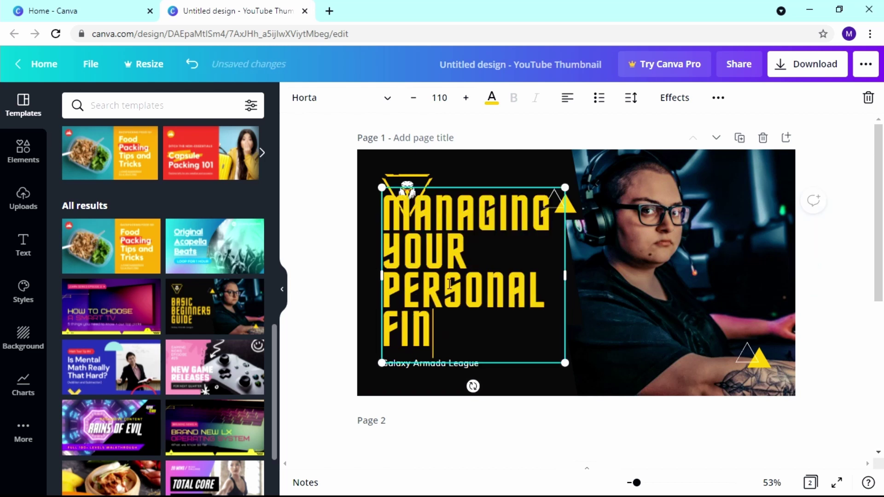
{"action": "type", "text": "ANCES"}
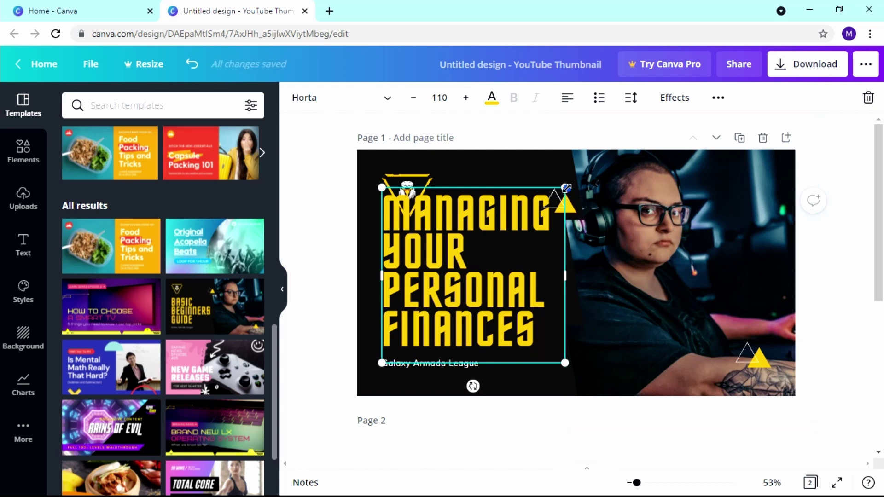
Shrink the heading to font size 91.5 and extend its text box towards the page's left edge.
{"action": "left_click_drag", "start_coordinate": [567, 188], "coordinate": [557, 245]}
{"action": "mouse_move", "coordinate": [535, 292]}
{"action": "left_mouse_down"}
{"action": "mouse_move", "coordinate": [554, 290]}
{"action": "mouse_move", "coordinate": [532, 293]}
{"action": "left_mouse_up"}
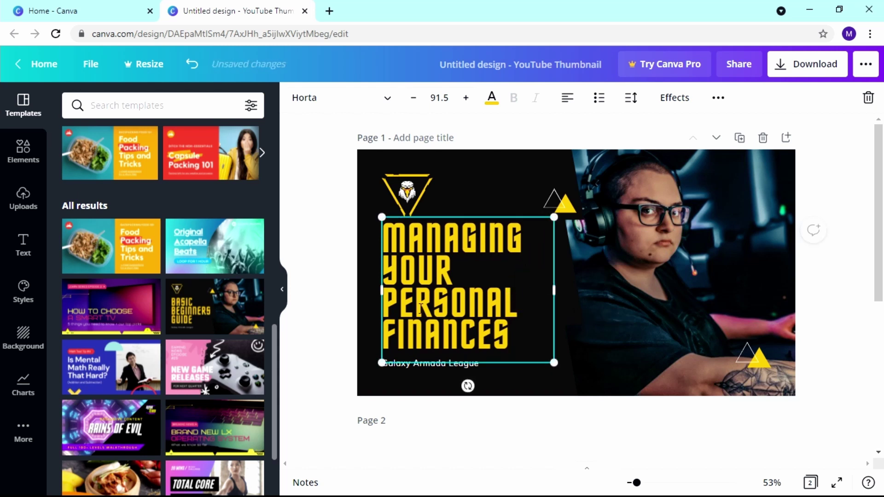
{"action": "left_click_drag", "start_coordinate": [381, 290], "coordinate": [366, 295]}
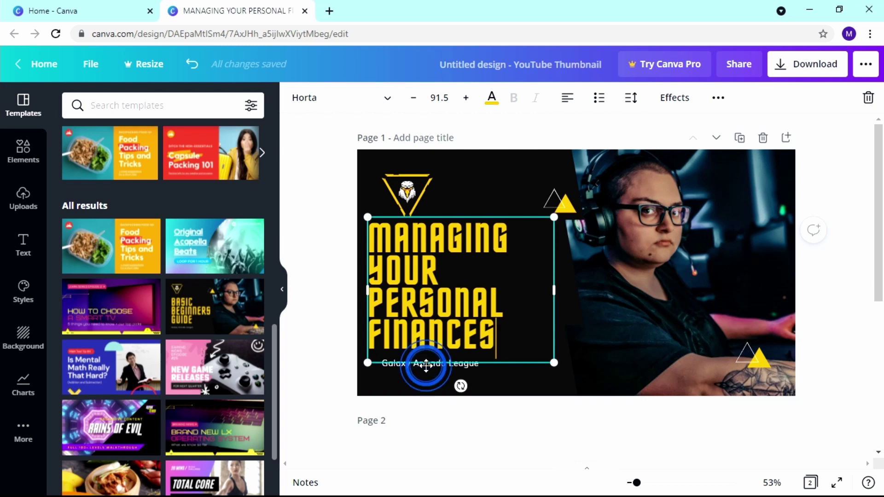
{"action": "left_click", "coordinate": [444, 363]}
{"action": "left_click", "coordinate": [444, 363]}
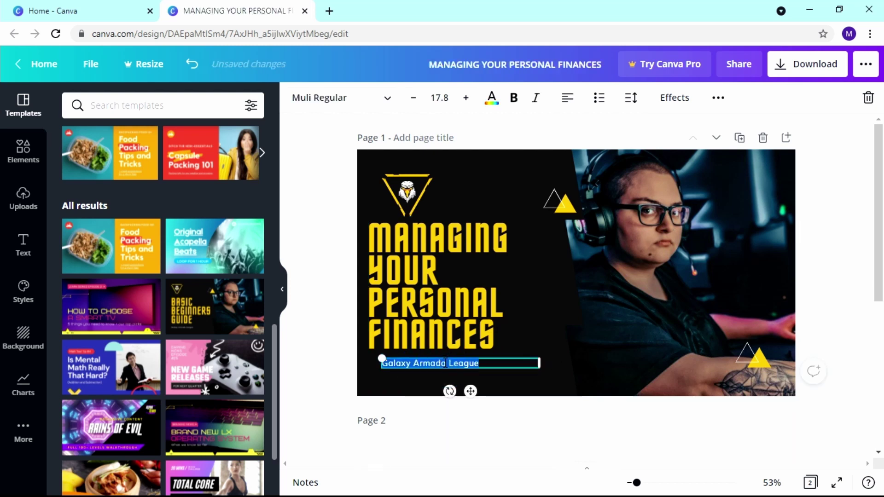
{"action": "key", "text": "BackSpace"}
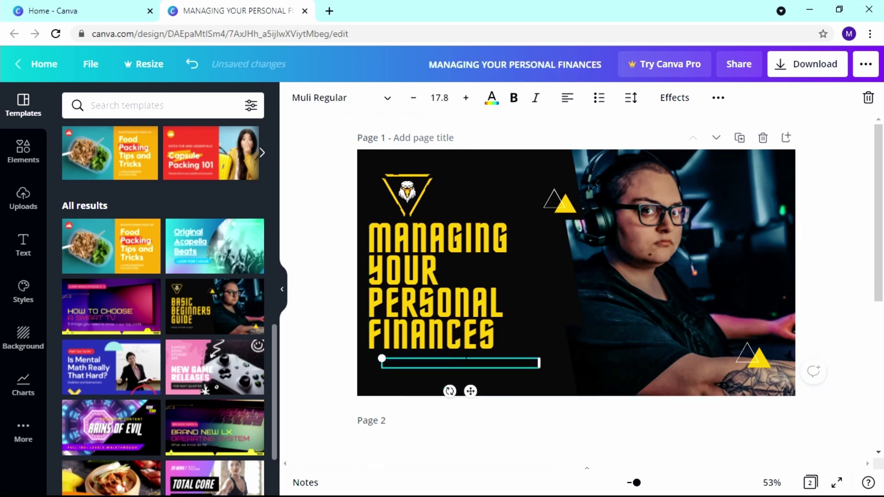
{"action": "left_click", "coordinate": [495, 365]}
{"action": "left_click", "coordinate": [492, 365]}
{"action": "left_click", "coordinate": [472, 362]}
{"action": "left_click", "coordinate": [461, 371]}
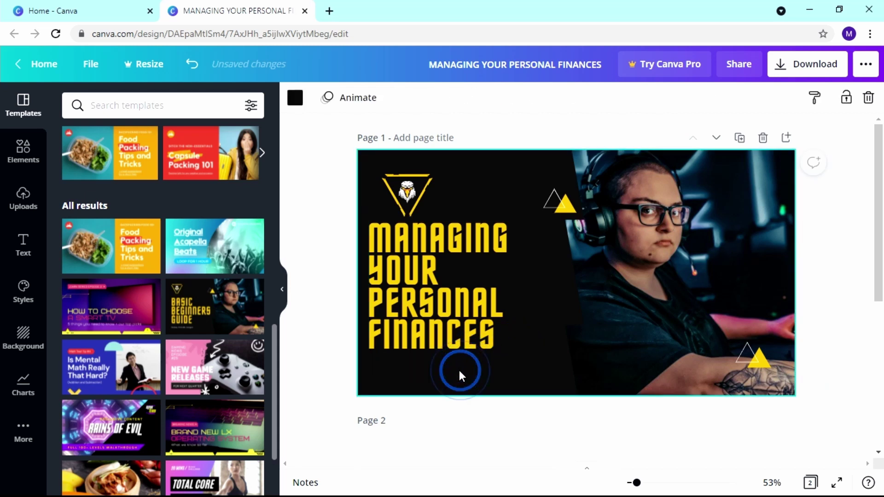
{"action": "key", "text": "ctrl+z"}
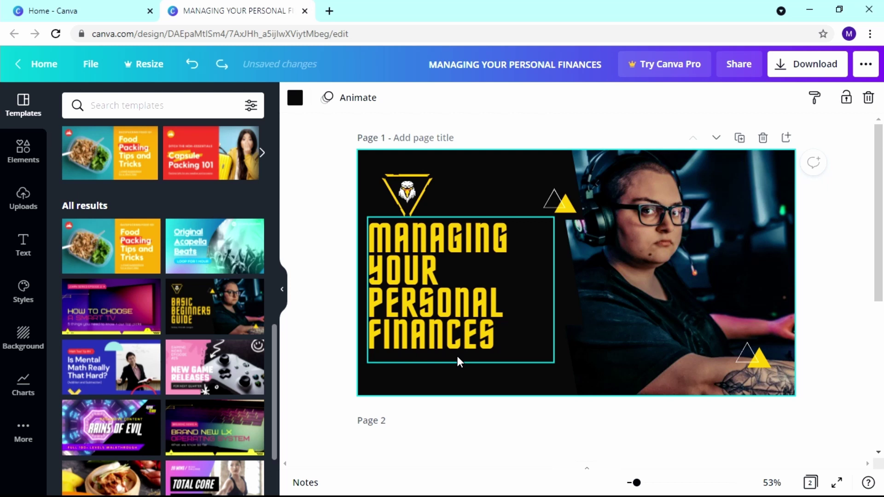
{"action": "key", "text": "ctrl+z"}
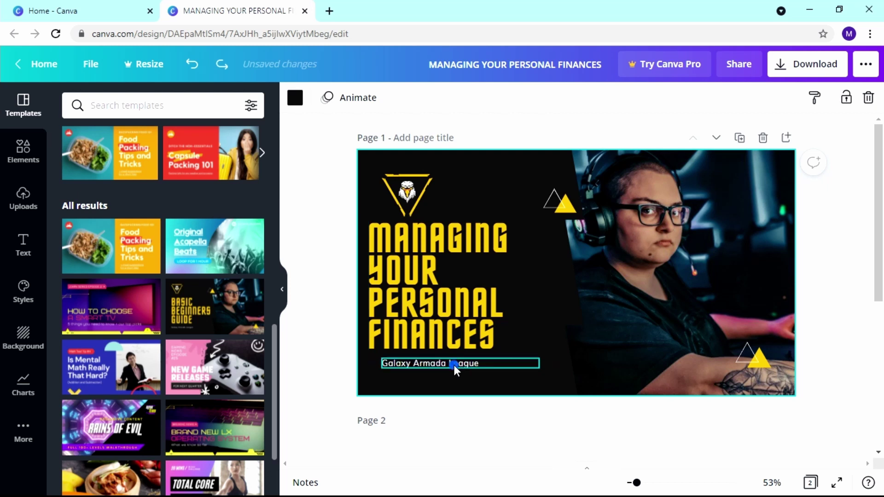
Delete the "Galaxy Armada League" subtitle below the heading and the eagle logo with its triangle frame above it.
{"action": "left_click", "coordinate": [454, 366]}
{"action": "key", "text": "Delete"}
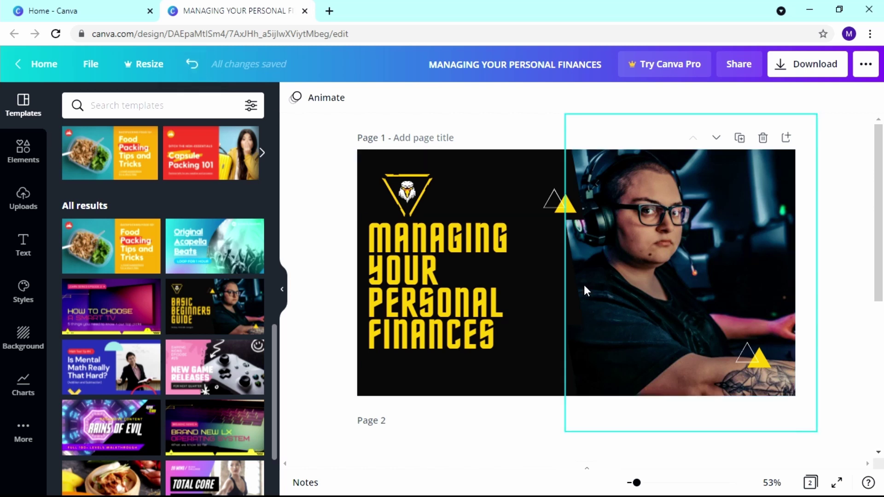
{"action": "left_click", "coordinate": [397, 199]}
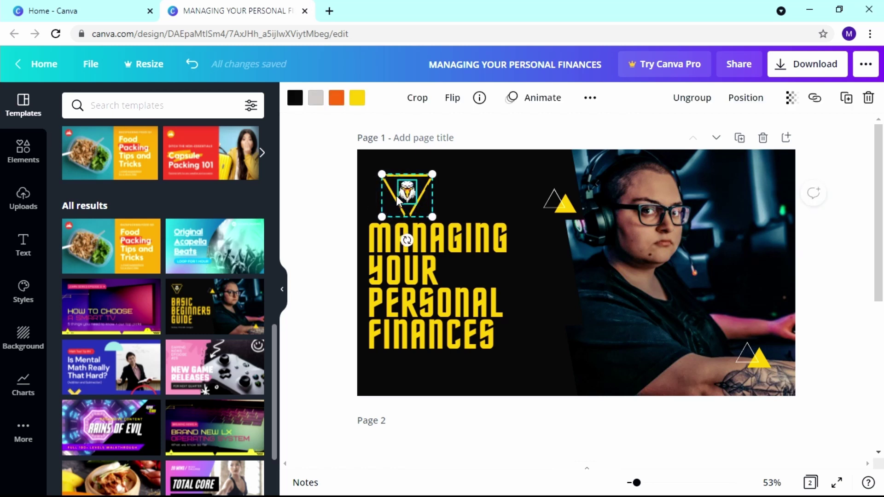
{"action": "key", "text": "Delete"}
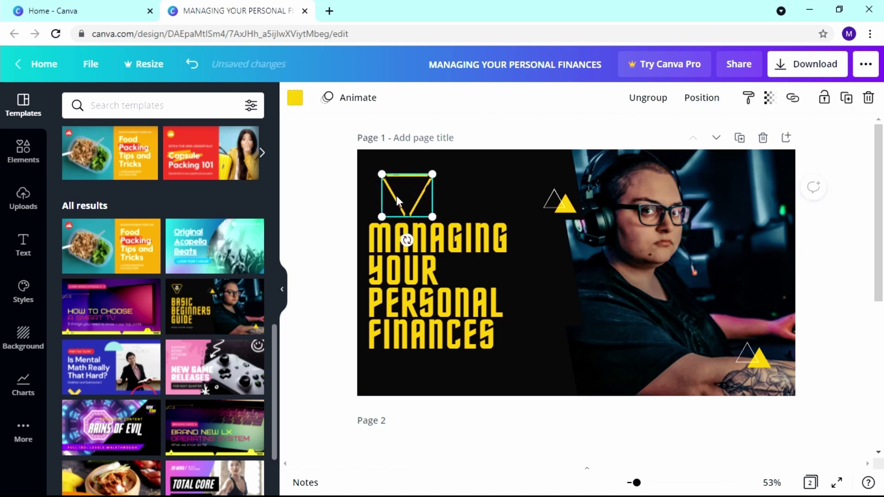
{"action": "key", "text": "Delete"}
Move the two triangle graphics beside the photo's left edge, one at the page's upper edge and one at its lower edge.
{"action": "left_click_drag", "start_coordinate": [566, 209], "coordinate": [553, 170]}
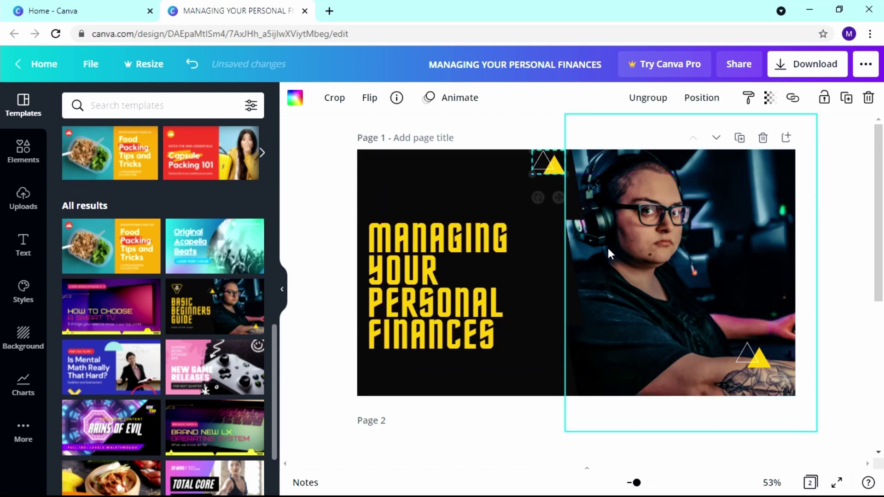
{"action": "left_click_drag", "start_coordinate": [735, 354], "coordinate": [548, 373]}
{"action": "left_click", "coordinate": [560, 291]}
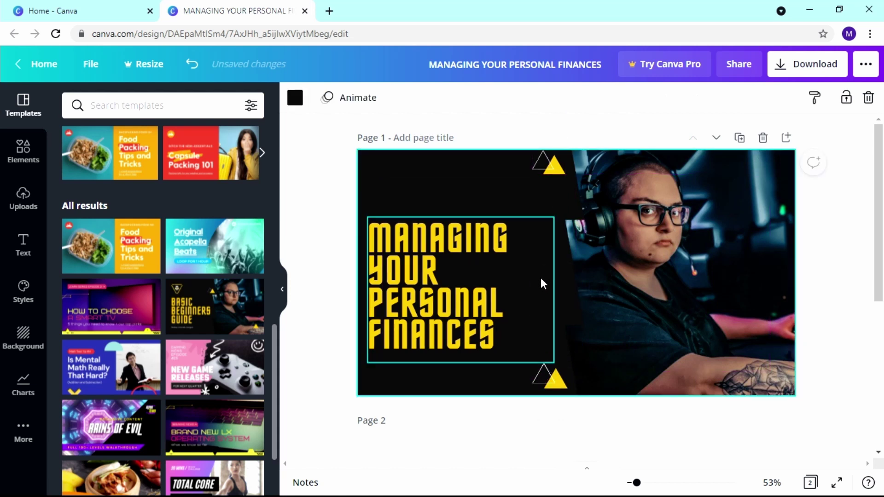
Move the heading up and slightly right so it sits centred in the black area between the two triangle graphics.
{"action": "left_click_drag", "start_coordinate": [485, 302], "coordinate": [486, 291]}
{"action": "left_click_drag", "start_coordinate": [505, 252], "coordinate": [514, 241]}
{"action": "left_click", "coordinate": [506, 242]}
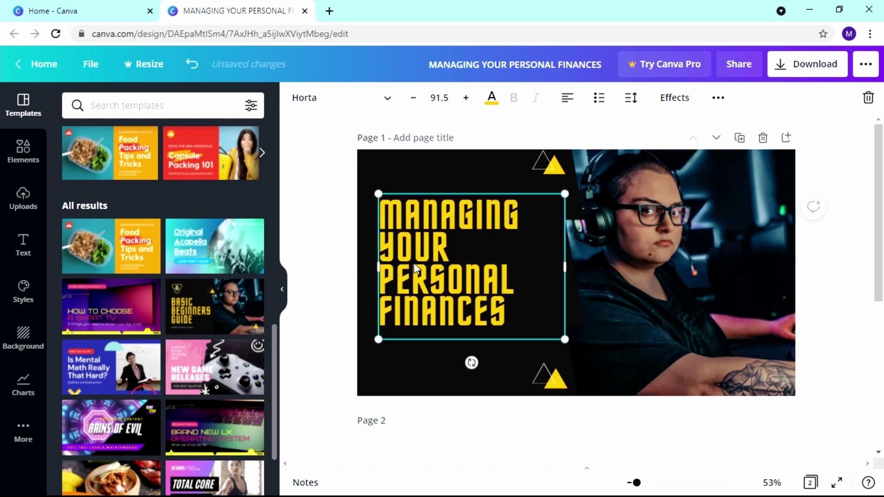
Extend the heading's text box slightly towards the page's left edge.
{"action": "left_click", "coordinate": [379, 265]}
{"action": "left_click", "coordinate": [378, 265]}
{"action": "mouse_move", "coordinate": [378, 266]}
{"action": "left_mouse_down"}
{"action": "mouse_move", "coordinate": [367, 266]}
{"action": "mouse_move", "coordinate": [375, 266]}
{"action": "left_mouse_up"}
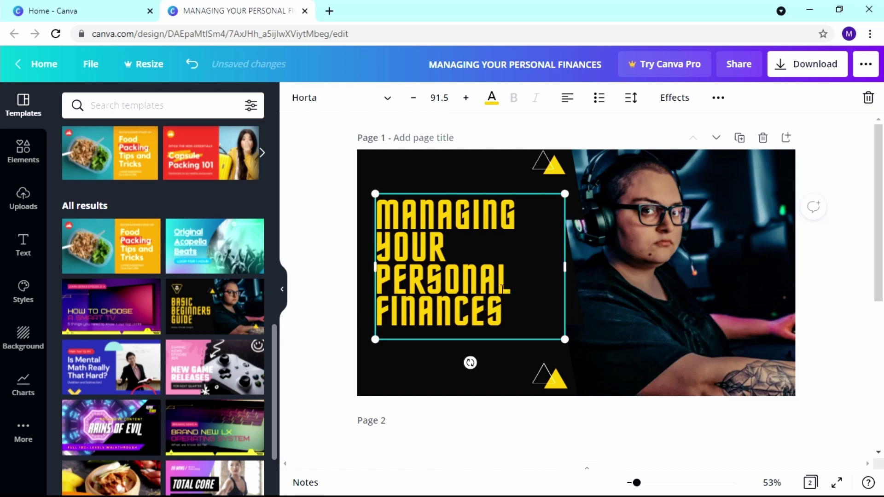
Try bulleted and numbered list formatting on the whole heading text, and undo it.
{"action": "triple_click", "coordinate": [492, 207]}
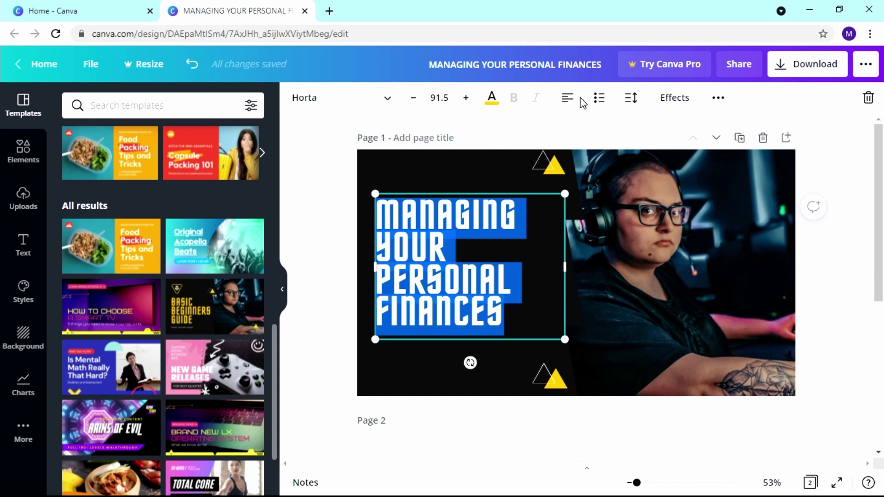
{"action": "left_click", "coordinate": [605, 102]}
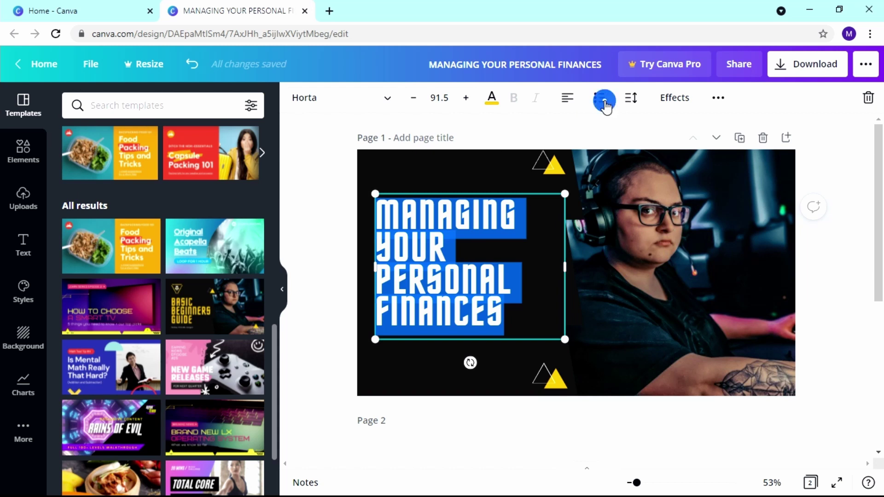
{"action": "left_click", "coordinate": [603, 108]}
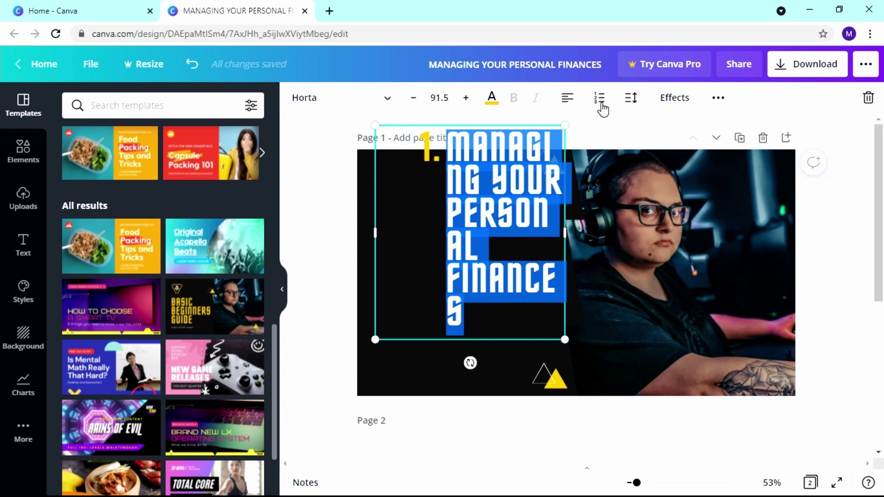
{"action": "left_click", "coordinate": [194, 65]}
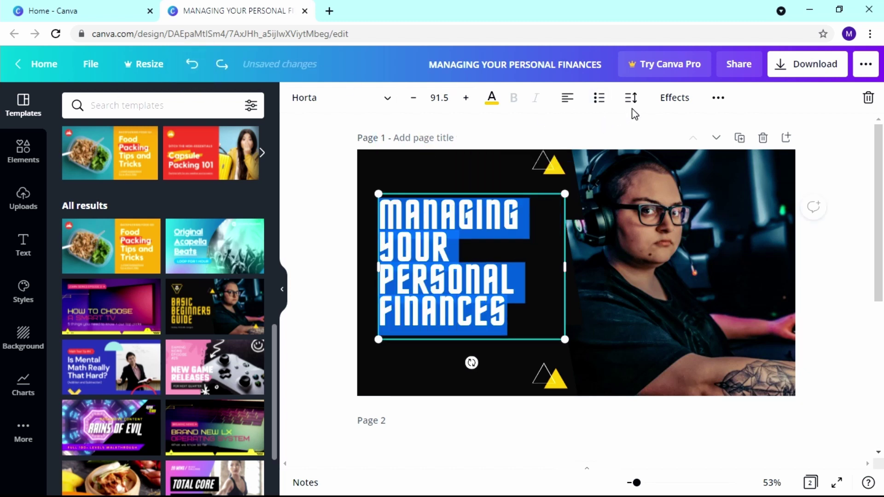
Centre-align the four heading lines within their text box.
{"action": "left_click", "coordinate": [717, 105]}
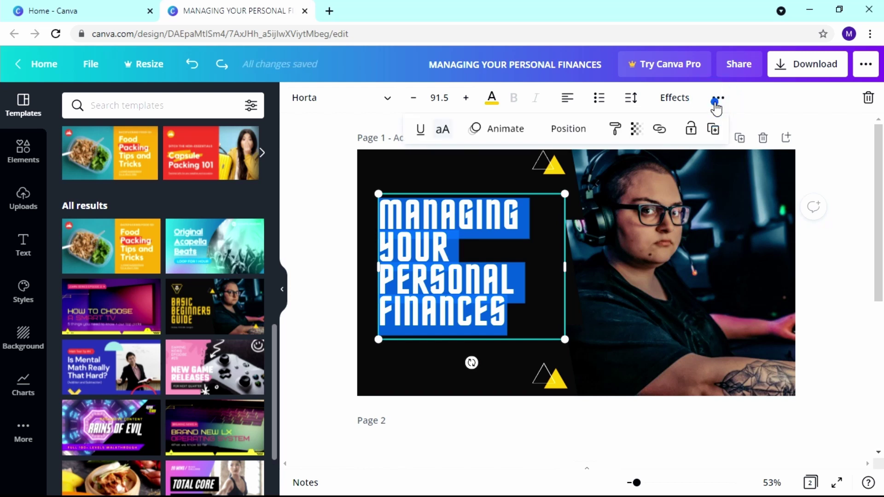
{"action": "left_click", "coordinate": [717, 102]}
{"action": "left_click", "coordinate": [575, 104]}
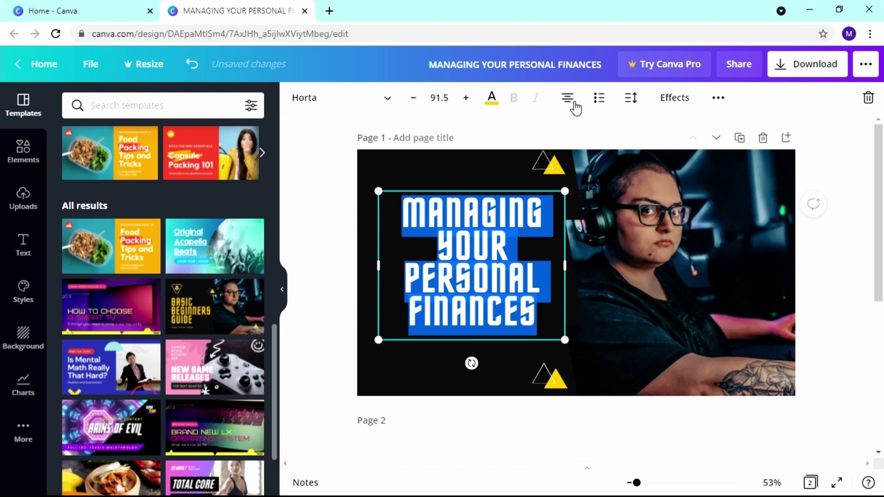
{"action": "left_click", "coordinate": [576, 107]}
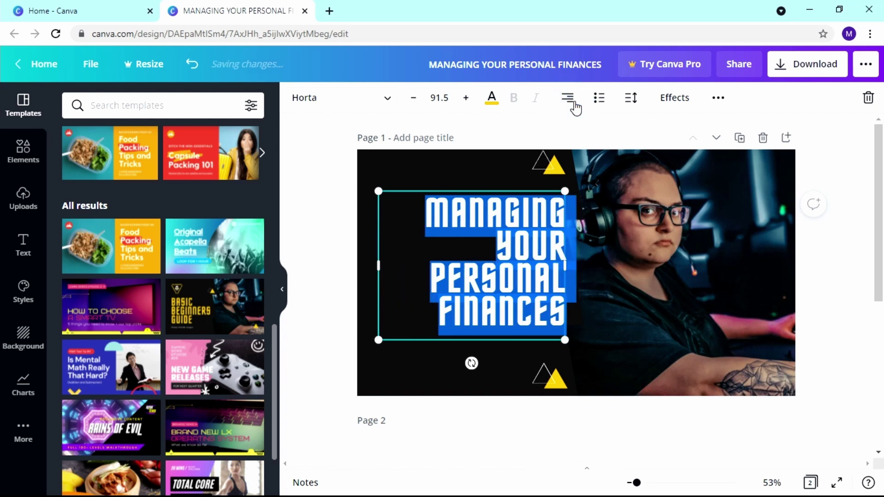
{"action": "left_click", "coordinate": [576, 107]}
{"action": "left_click", "coordinate": [575, 107]}
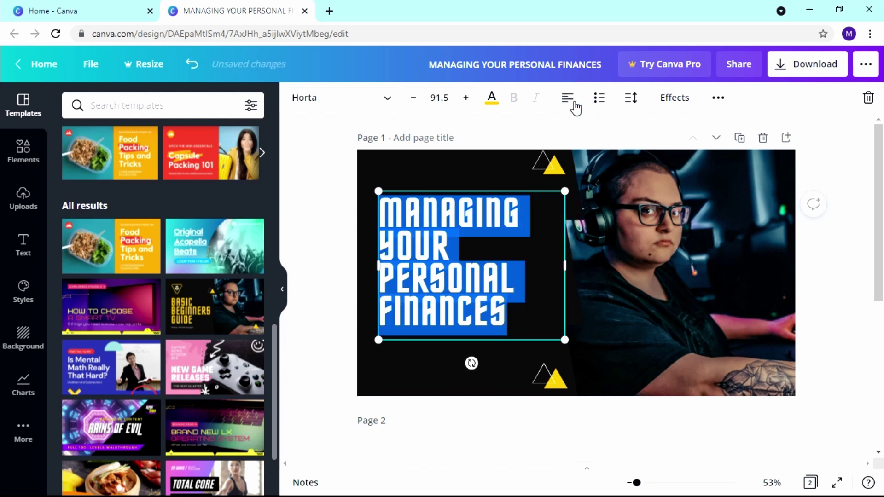
{"action": "left_click", "coordinate": [575, 107]}
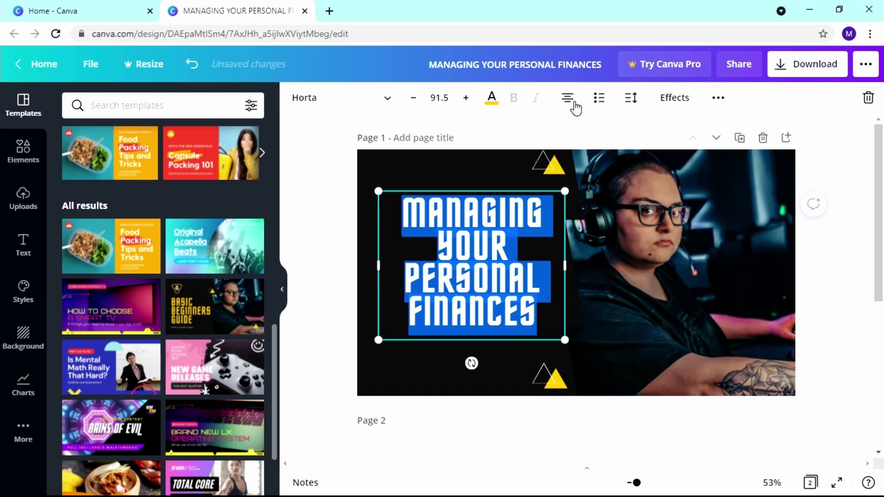
{"action": "left_click", "coordinate": [490, 376]}
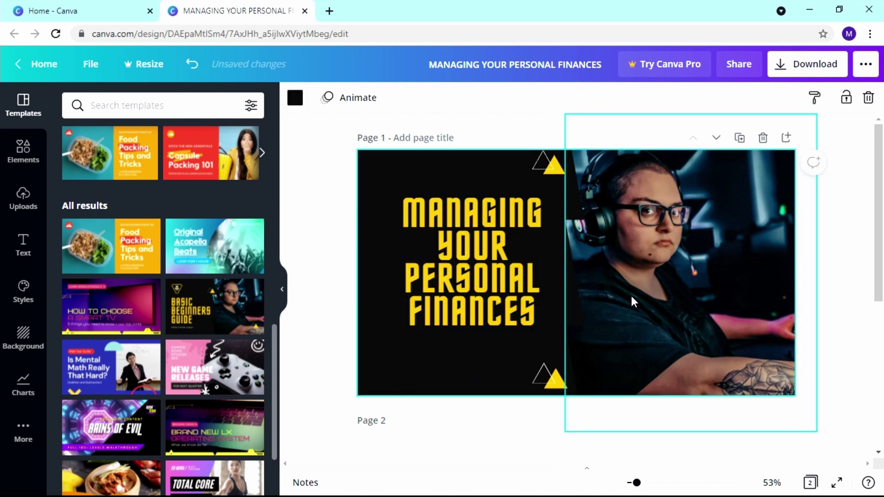
Enlarge the heading to font size 102 and move it up and left to centre it in the black area.
{"action": "left_click", "coordinate": [494, 292]}
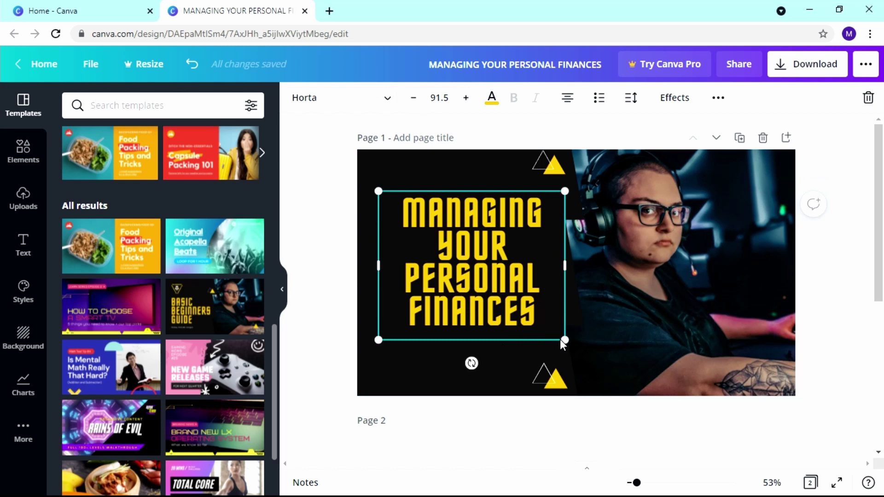
{"action": "left_click_drag", "start_coordinate": [564, 341], "coordinate": [589, 372]}
{"action": "left_click_drag", "start_coordinate": [478, 293], "coordinate": [466, 286]}
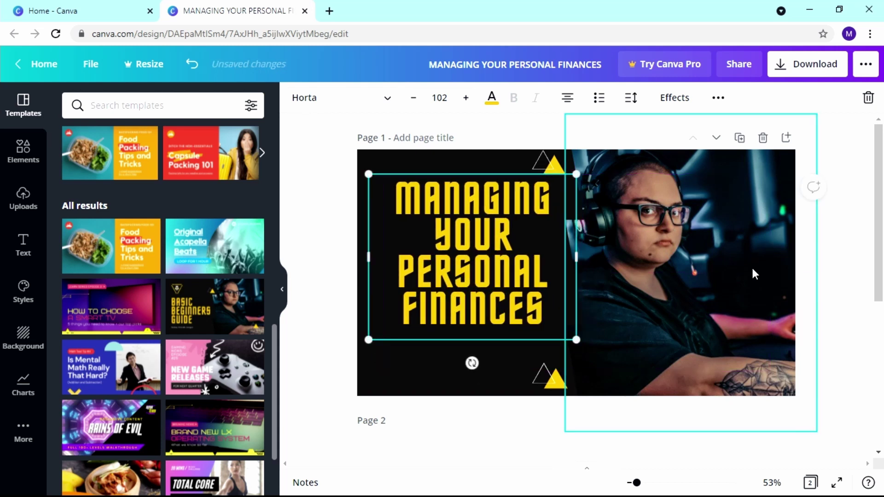
{"action": "left_click", "coordinate": [806, 255]}
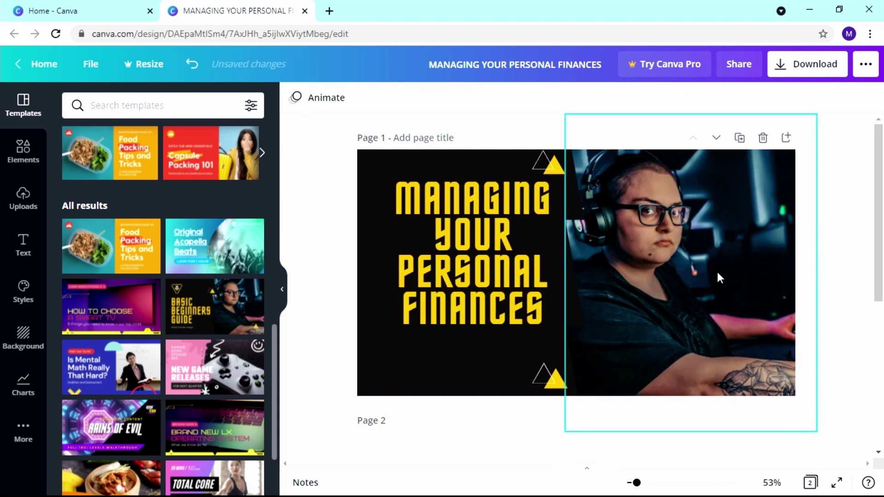
Open the stock photo site pexels.com in a new browser tab.
{"action": "left_click", "coordinate": [659, 301]}
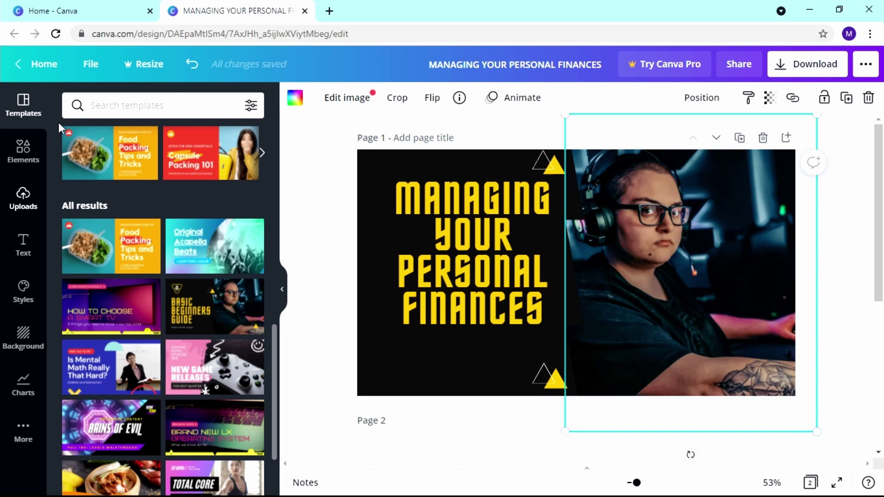
{"action": "left_click", "coordinate": [331, 11]}
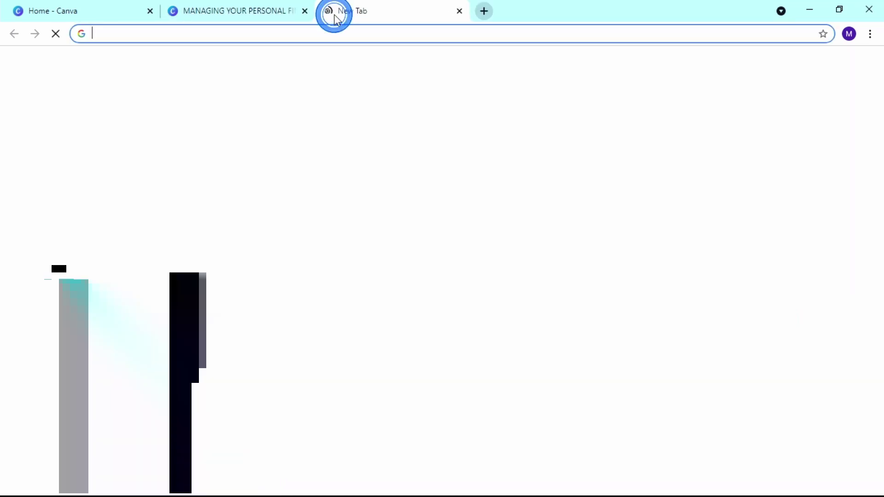
{"action": "left_click", "coordinate": [208, 40]}
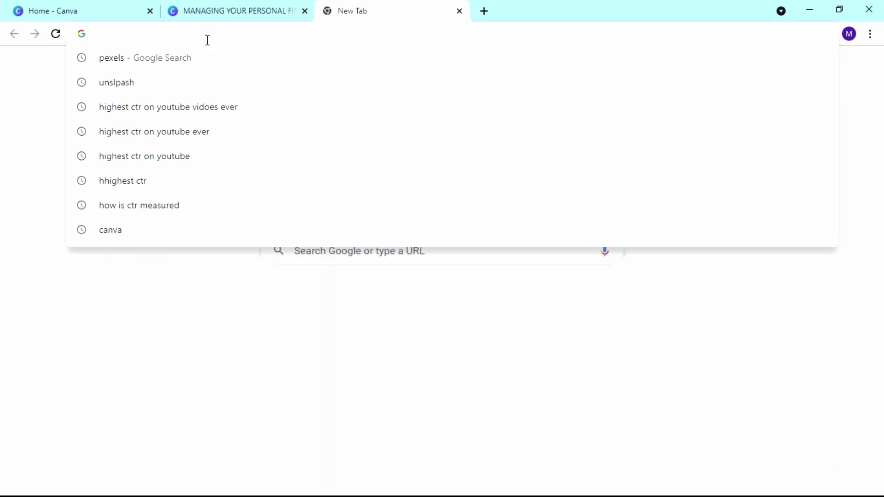
{"action": "type", "text": "PE"}
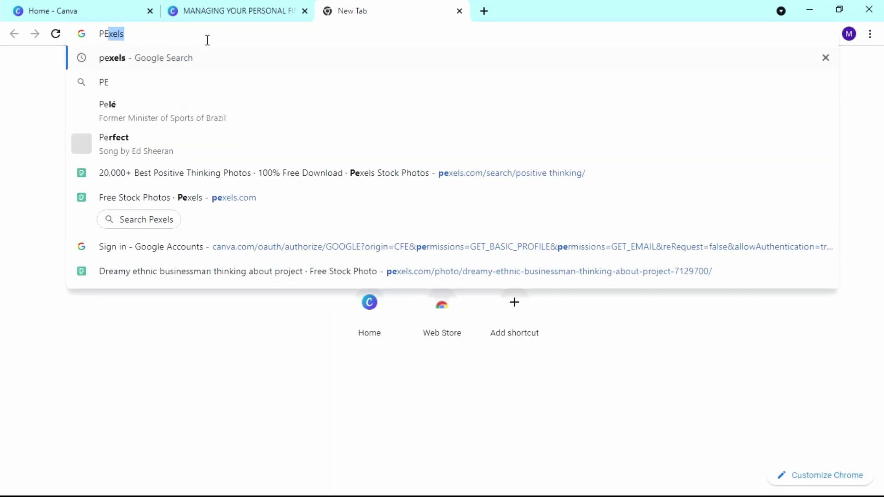
{"action": "type", "text": "XELS"}
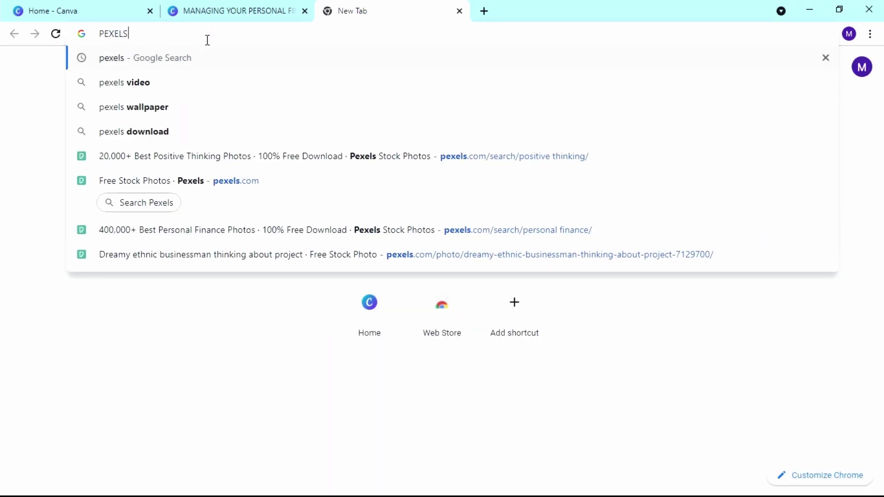
{"action": "type", "text": ".COM"}
{"action": "key", "text": "Return"}
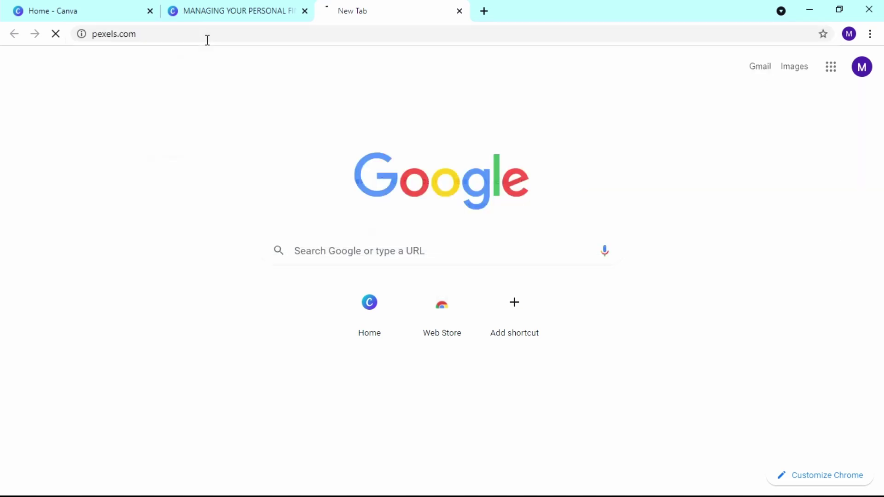
Search the Pexels photo library for "FINANCES".
{"action": "left_click", "coordinate": [289, 235]}
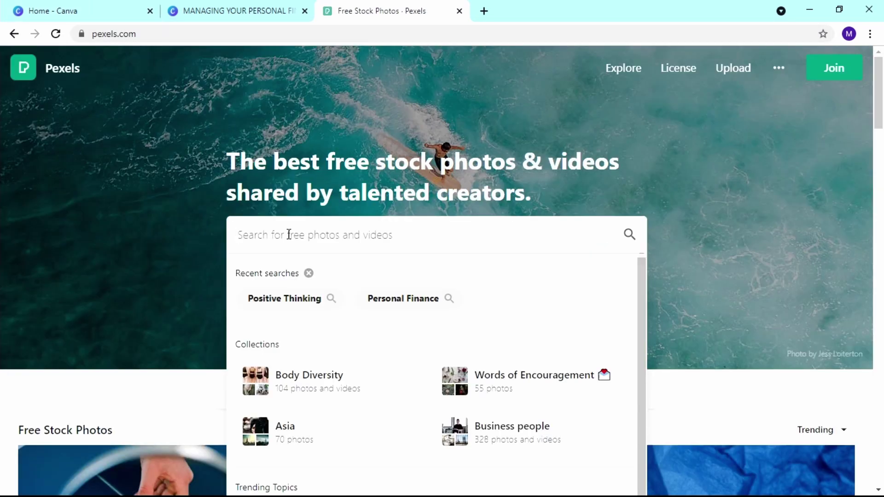
{"action": "type", "text": "FINANCES"}
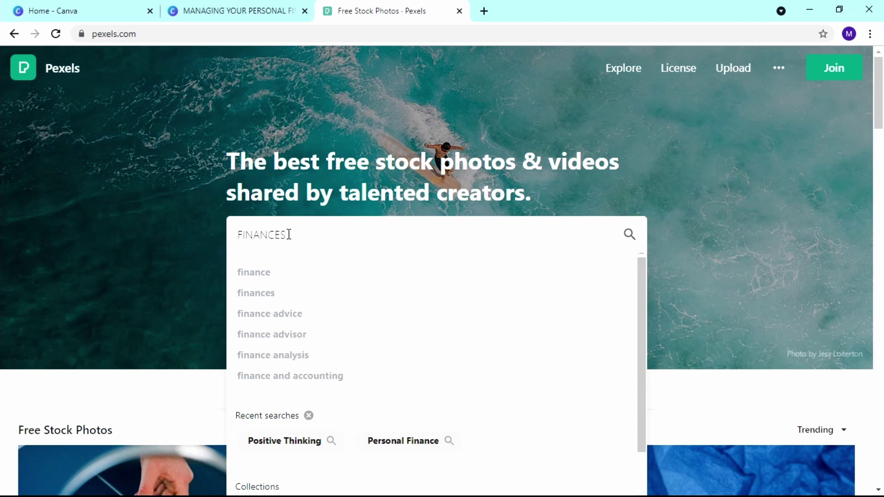
{"action": "key", "text": "Return"}
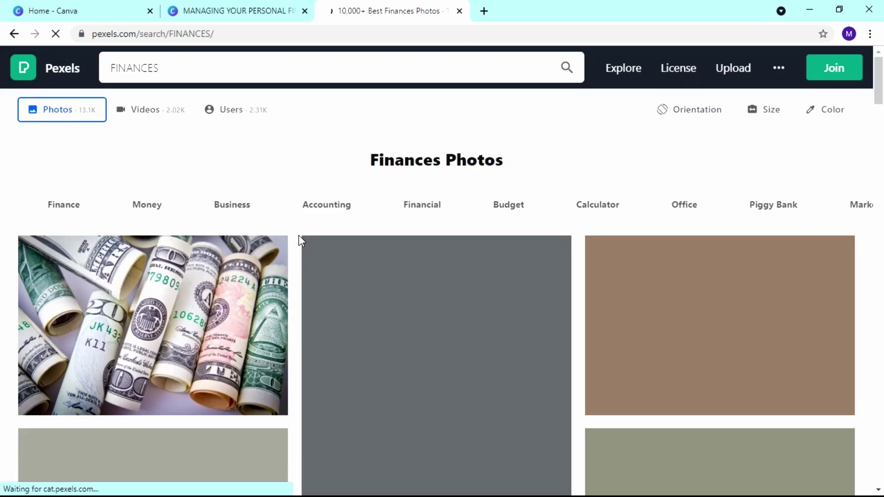
{"action": "double_click", "coordinate": [112, 69]}
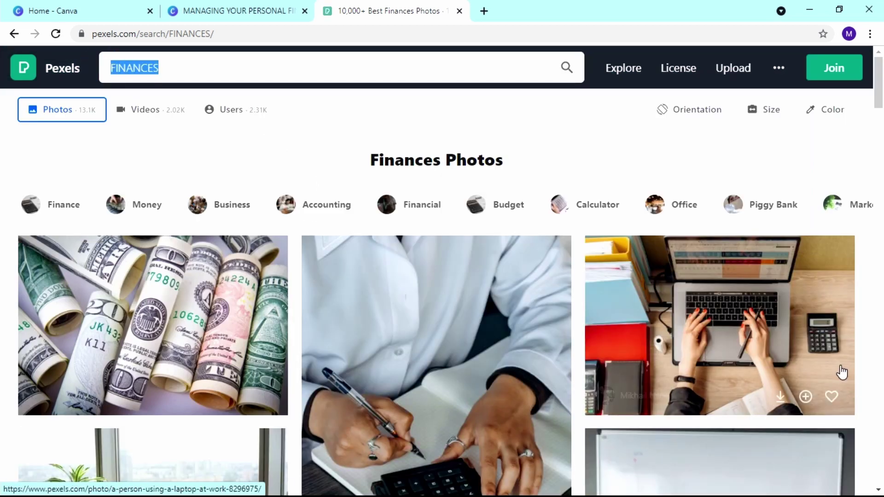
Look through the Pexels "FINANCES" photo results for a picture that suits the thumbnail.
{"action": "scroll", "coordinate": [778, 350], "scroll_direction": "down", "scroll_amount": 3}
{"action": "scroll", "coordinate": [743, 324], "scroll_direction": "down", "scroll_amount": 4}
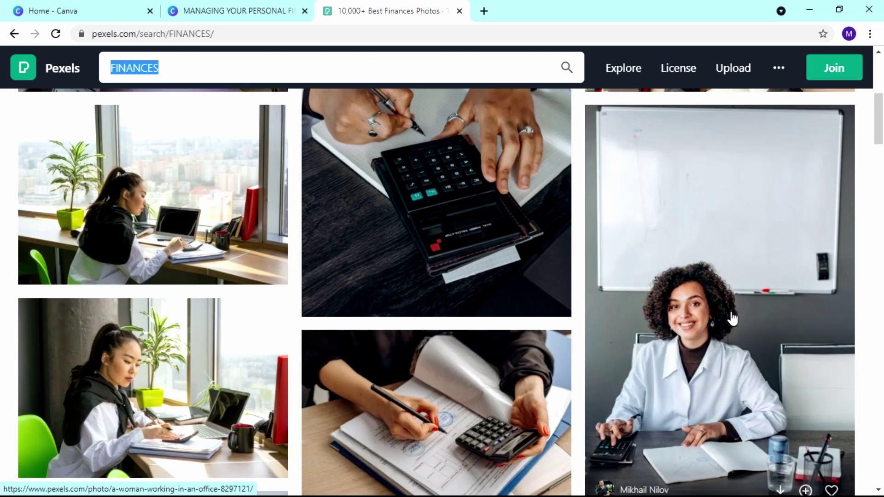
{"action": "scroll", "coordinate": [732, 318], "scroll_direction": "down", "scroll_amount": 1}
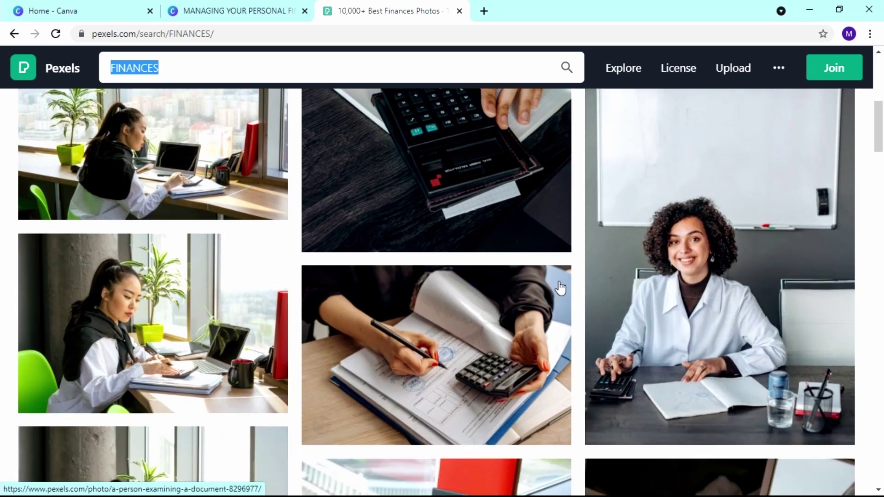
{"action": "scroll", "coordinate": [561, 288], "scroll_direction": "down", "scroll_amount": 3}
{"action": "scroll", "coordinate": [553, 291], "scroll_direction": "down", "scroll_amount": 2}
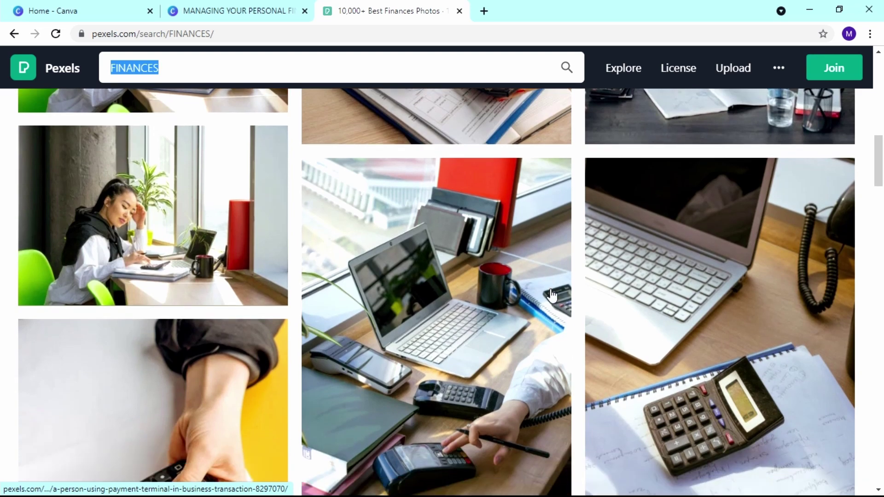
{"action": "scroll", "coordinate": [553, 294], "scroll_direction": "down", "scroll_amount": 5}
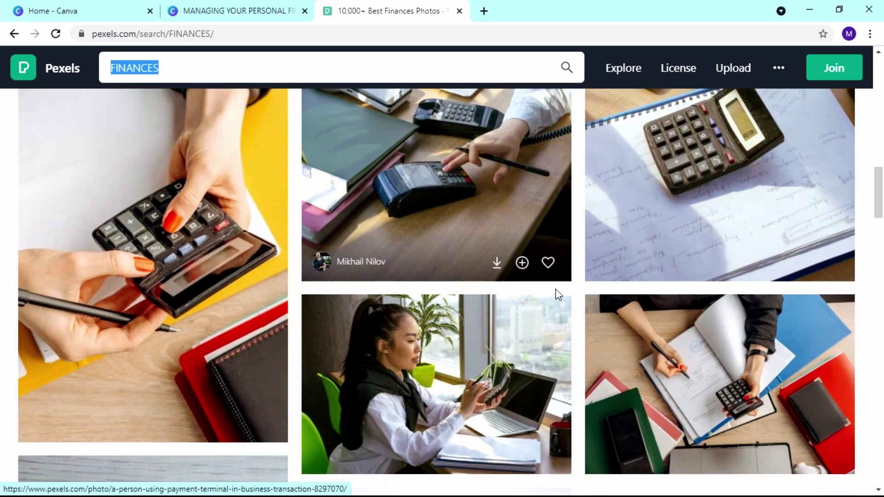
{"action": "scroll", "coordinate": [557, 294], "scroll_direction": "down", "scroll_amount": 10}
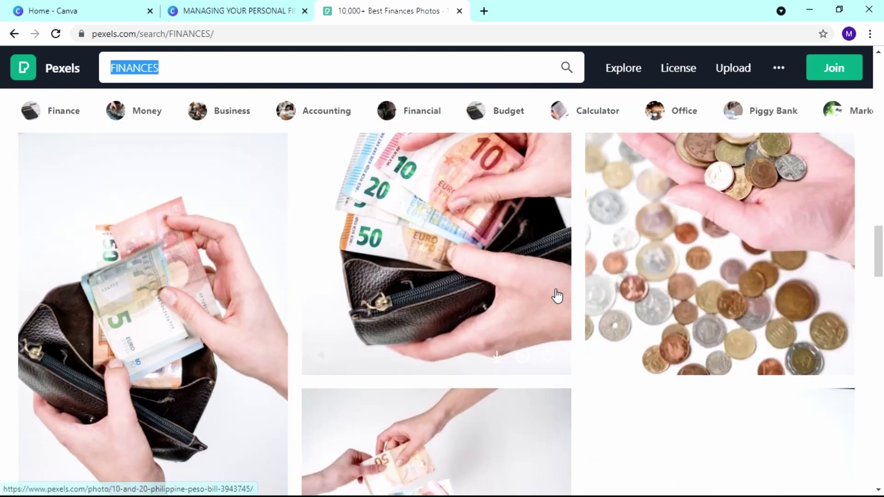
{"action": "scroll", "coordinate": [557, 297], "scroll_direction": "down", "scroll_amount": 5}
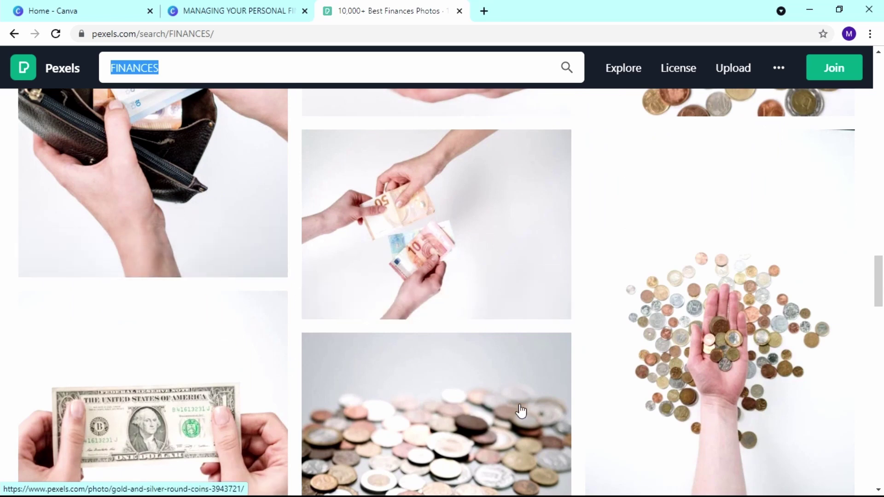
{"action": "scroll", "coordinate": [521, 412], "scroll_direction": "down", "scroll_amount": 12}
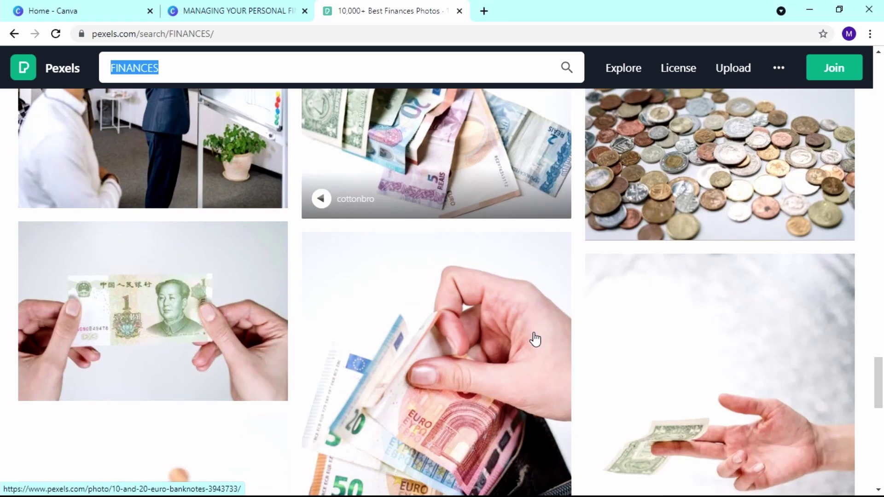
{"action": "scroll", "coordinate": [535, 340], "scroll_direction": "down", "scroll_amount": 8}
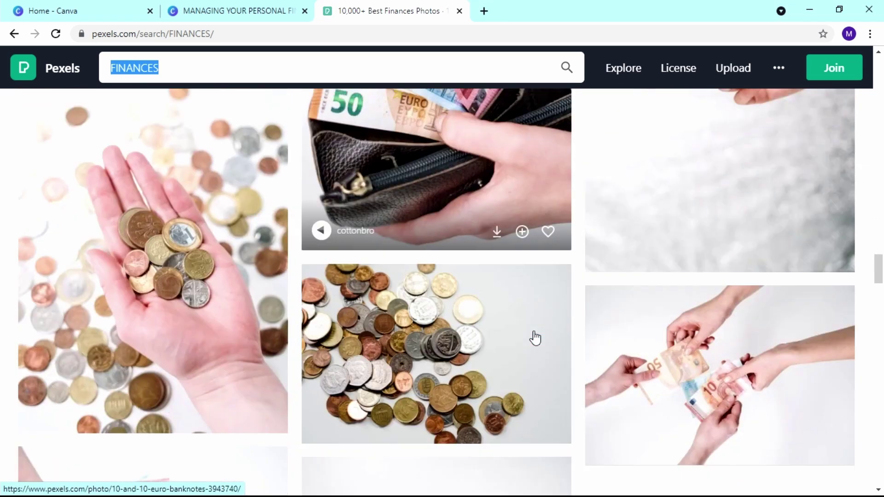
{"action": "scroll", "coordinate": [535, 339], "scroll_direction": "down", "scroll_amount": 10}
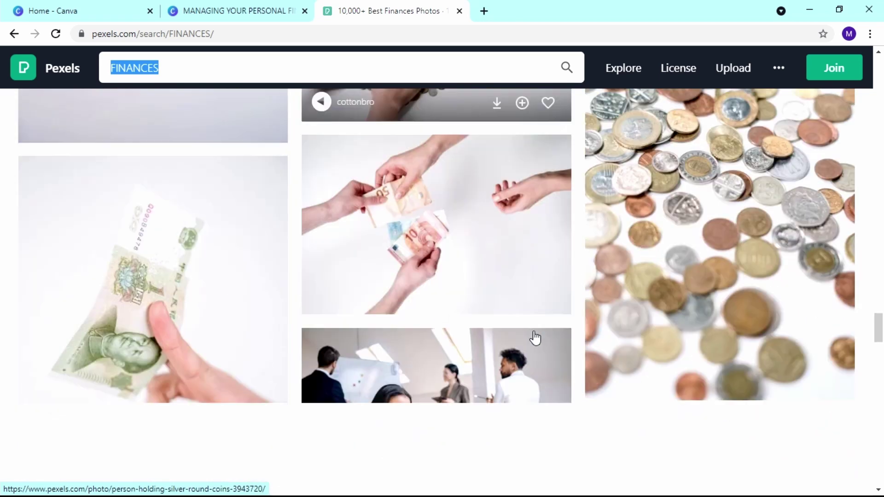
{"action": "scroll", "coordinate": [535, 339], "scroll_direction": "down", "scroll_amount": 3}
{"action": "scroll", "coordinate": [535, 340], "scroll_direction": "down", "scroll_amount": 15}
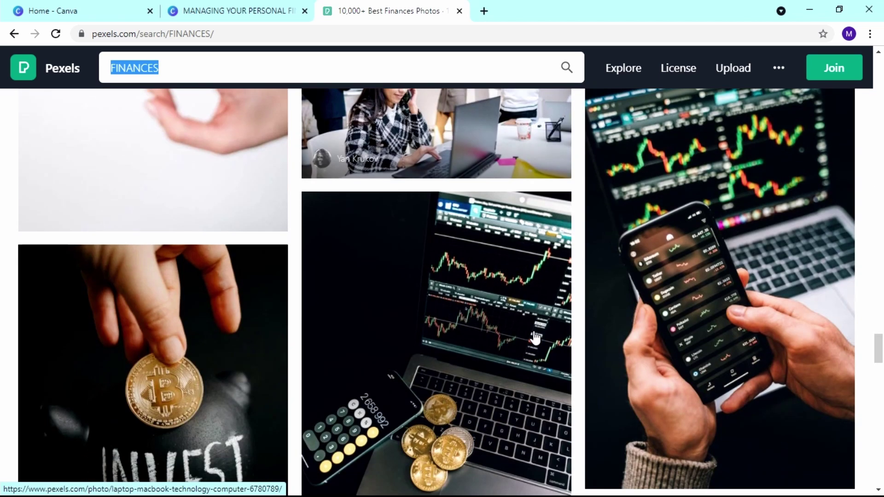
{"action": "scroll", "coordinate": [536, 338], "scroll_direction": "down", "scroll_amount": 10}
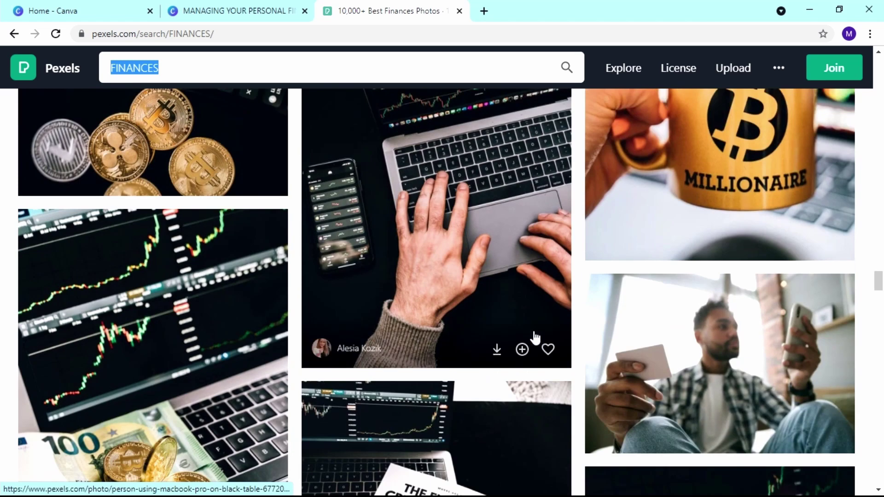
{"action": "scroll", "coordinate": [533, 340], "scroll_direction": "down", "scroll_amount": 6}
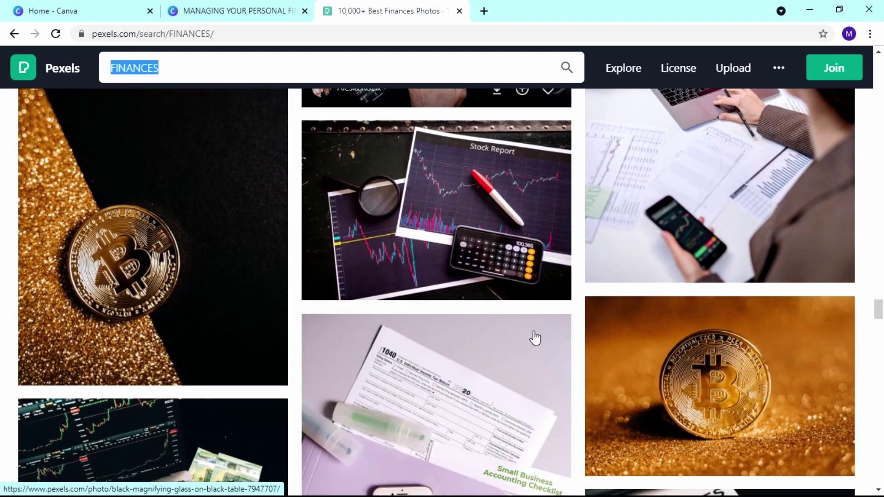
{"action": "scroll", "coordinate": [511, 314], "scroll_direction": "up", "scroll_amount": 18}
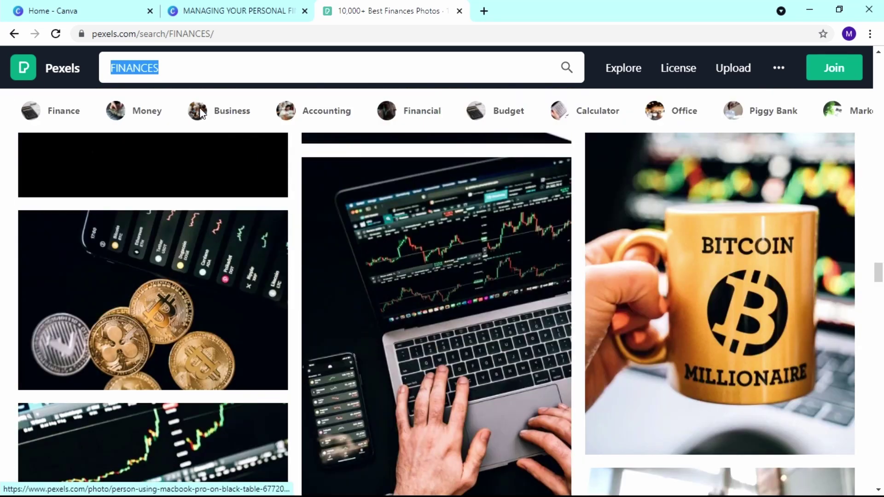
Search the Pexels photo library for "PERSONLA FINANCES".
{"action": "left_click", "coordinate": [110, 68]}
{"action": "type", "text": "PES"}
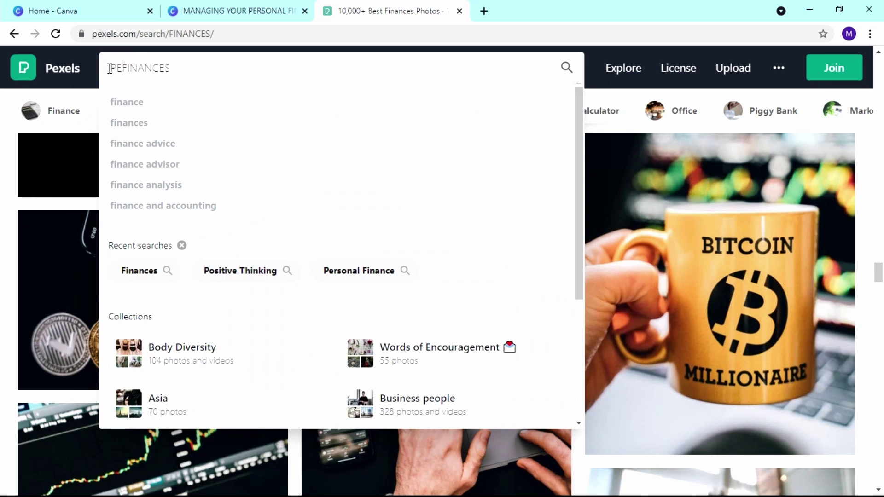
{"action": "key", "text": "BackSpace"}
{"action": "type", "text": "RSONLA"}
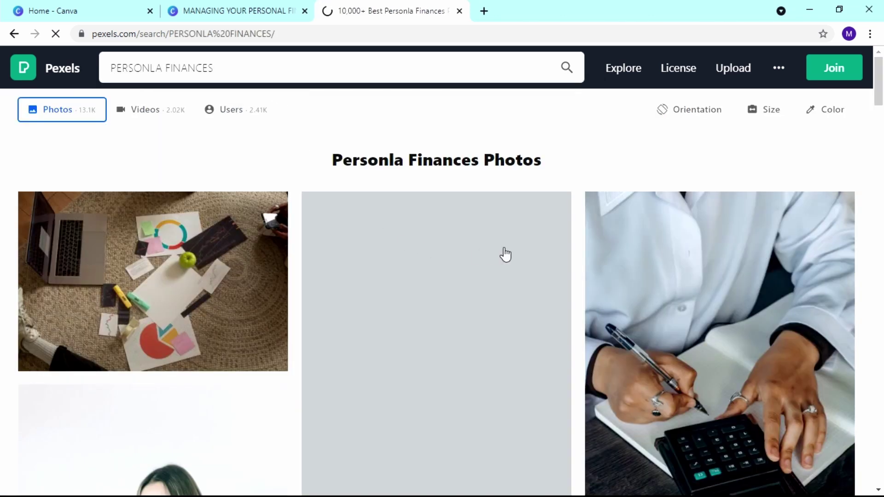
Download the photo of the woman in a black turtleneck holding tax forms and a pink sheet, and dismiss the thank-you dialog.
{"action": "scroll", "coordinate": [449, 267], "scroll_direction": "down", "scroll_amount": 4}
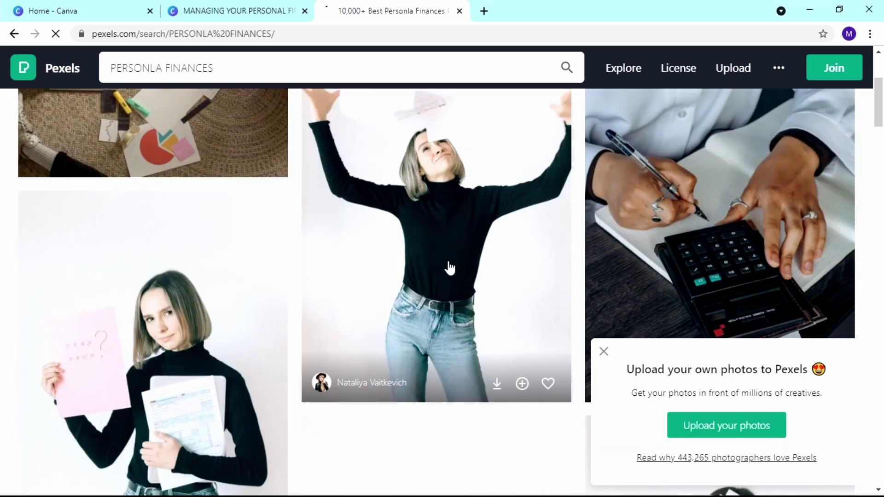
{"action": "scroll", "coordinate": [449, 267], "scroll_direction": "down", "scroll_amount": 5}
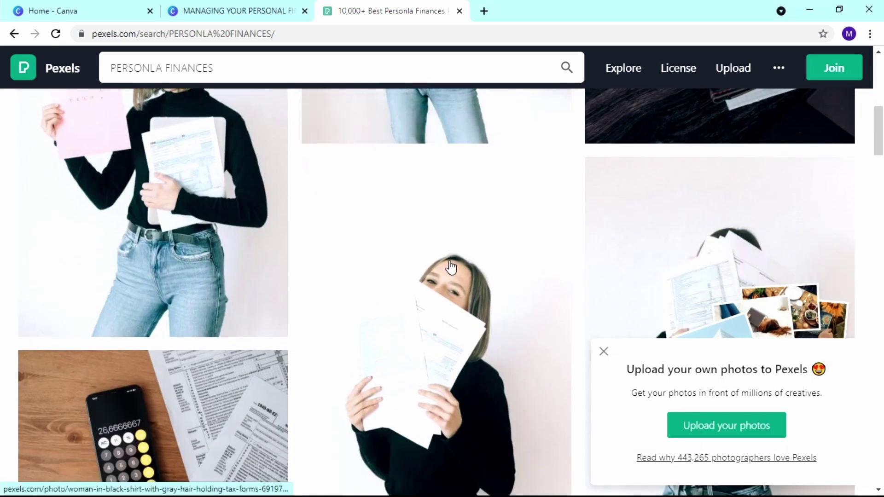
{"action": "scroll", "coordinate": [451, 267], "scroll_direction": "down", "scroll_amount": 4}
{"action": "scroll", "coordinate": [438, 265], "scroll_direction": "up", "scroll_amount": 7}
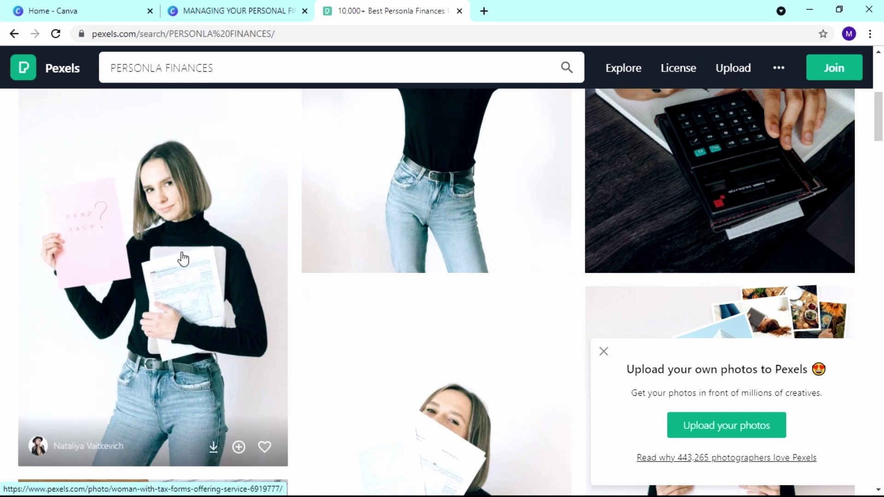
{"action": "left_click", "coordinate": [214, 447]}
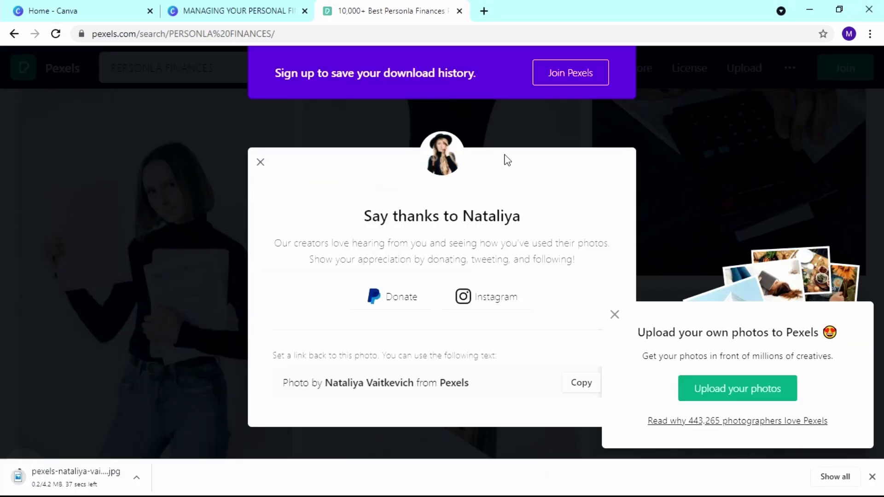
{"action": "left_click", "coordinate": [261, 163]}
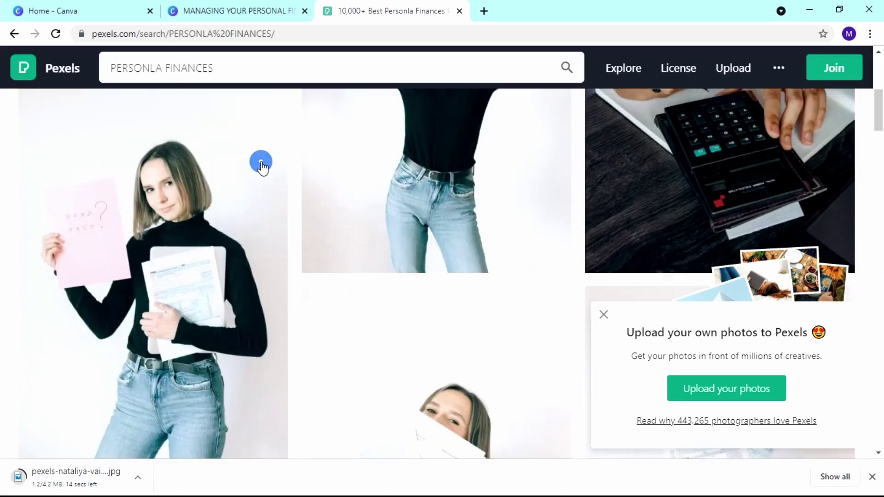
Switch back to the Canva design, show the uploaded images and start uploading a media file.
{"action": "left_click", "coordinate": [204, 14]}
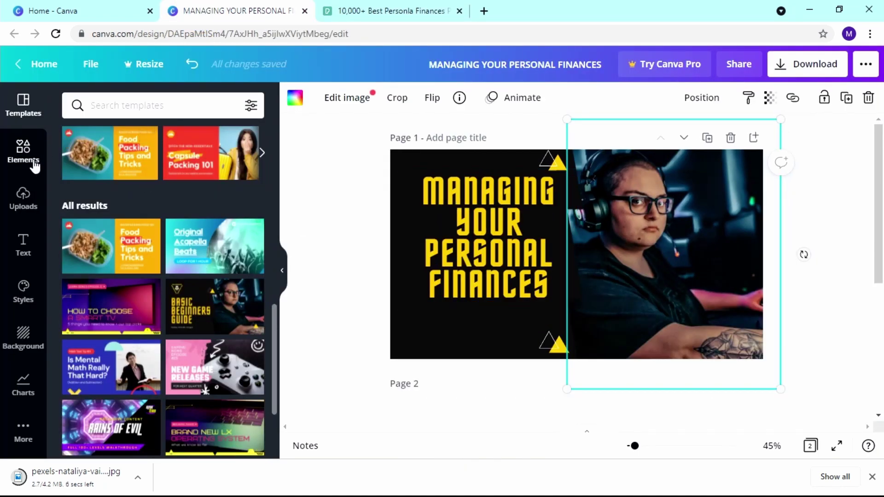
{"action": "left_click", "coordinate": [25, 201]}
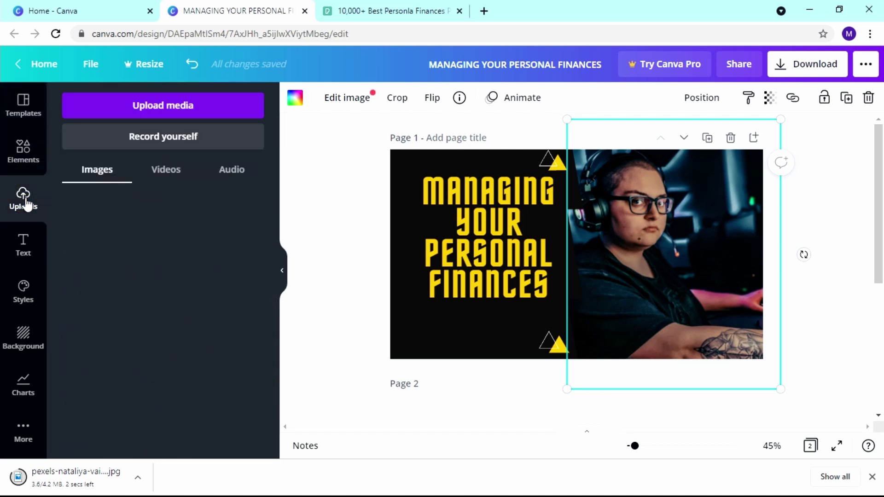
{"action": "left_click", "coordinate": [164, 119]}
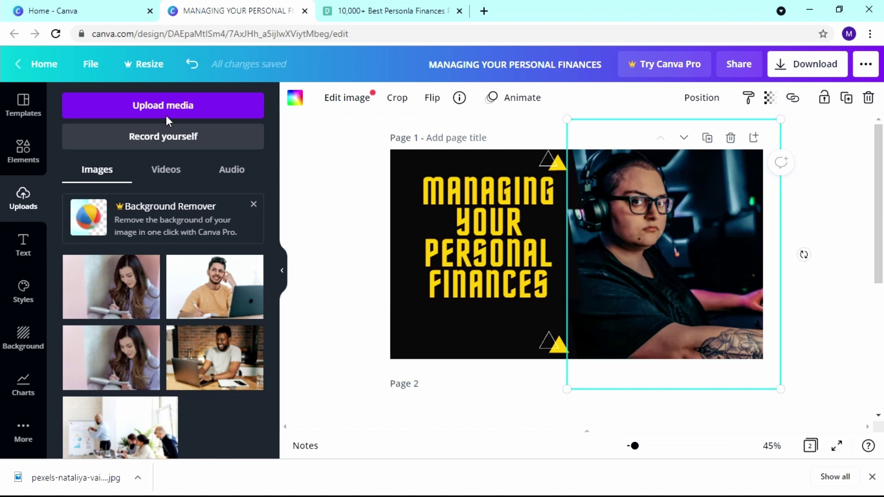
{"action": "left_click", "coordinate": [167, 115]}
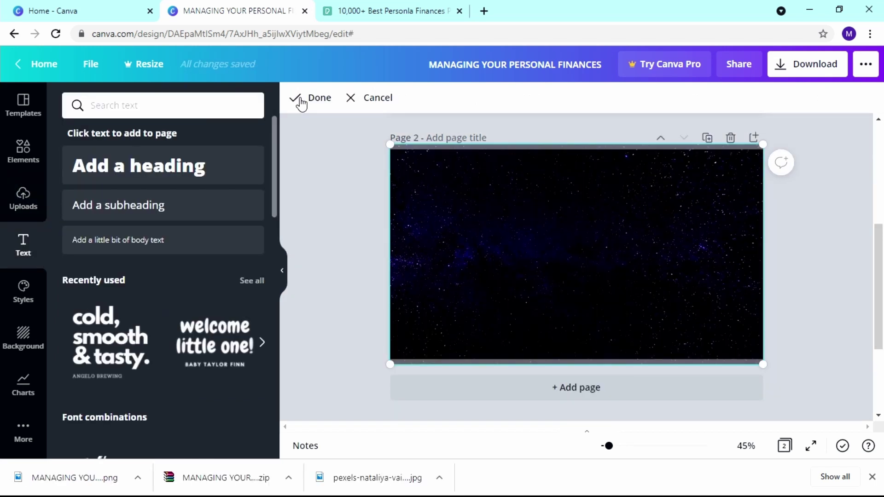
Accept the crop of the starry background on page 2 and recolour the "Boost your Income" heading to the document's yellow.
{"action": "left_click", "coordinate": [300, 100]}
{"action": "left_click", "coordinate": [295, 97]}
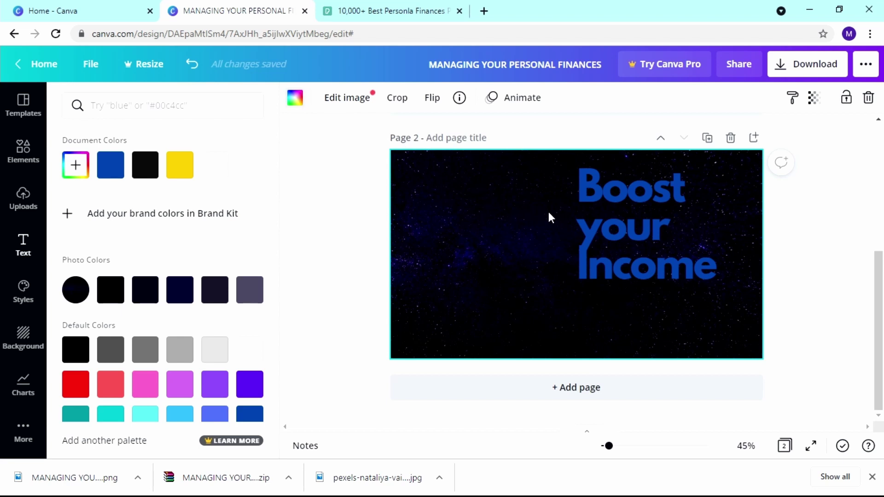
{"action": "scroll", "coordinate": [537, 226], "scroll_direction": "up", "scroll_amount": 1}
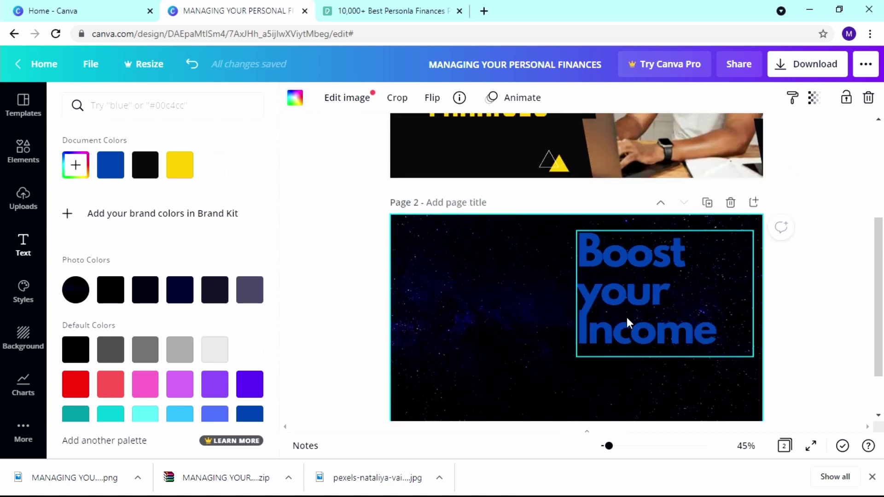
{"action": "scroll", "coordinate": [629, 312], "scroll_direction": "up", "scroll_amount": 2}
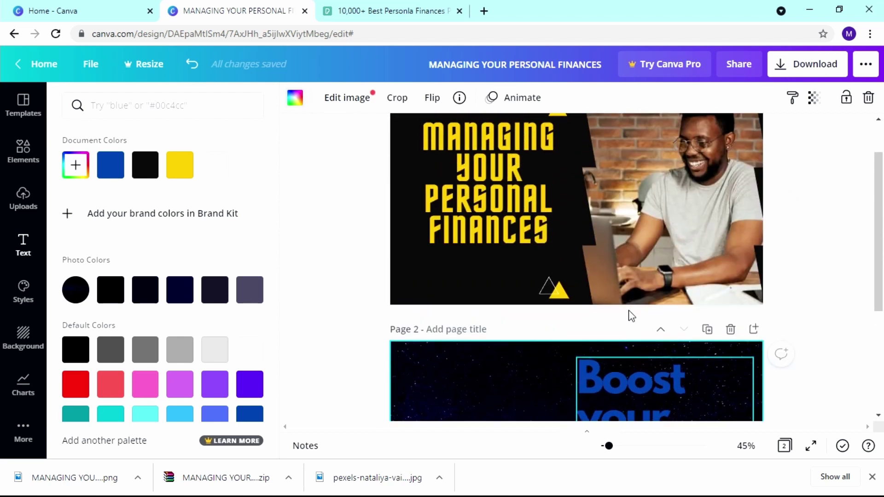
{"action": "scroll", "coordinate": [576, 276], "scroll_direction": "down", "scroll_amount": 1}
{"action": "left_click", "coordinate": [654, 342]}
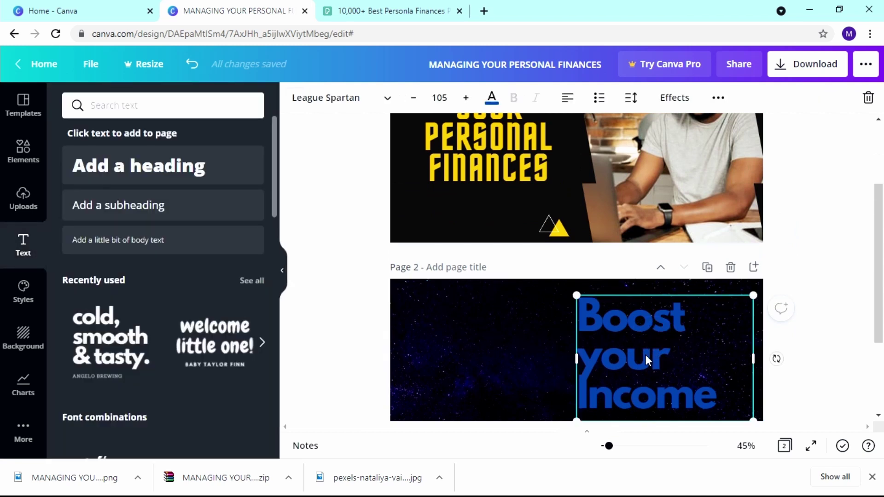
{"action": "scroll", "coordinate": [646, 355], "scroll_direction": "down", "scroll_amount": 1}
{"action": "left_click", "coordinate": [492, 102]}
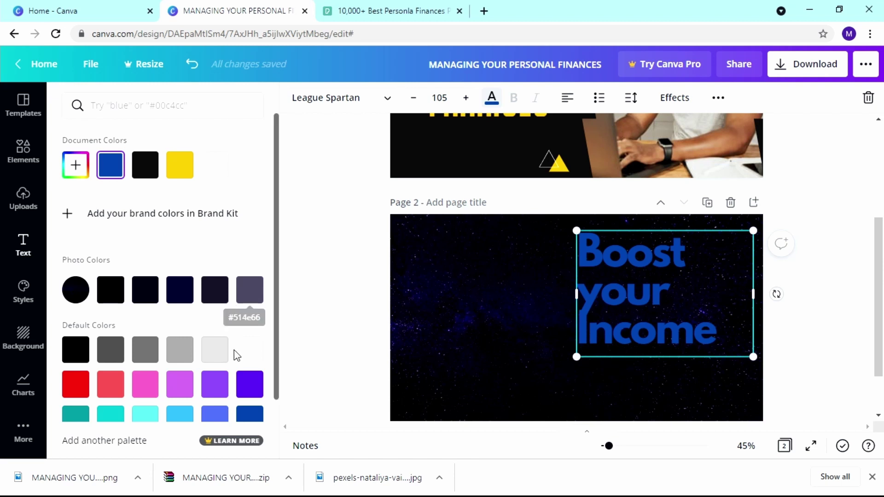
{"action": "left_click", "coordinate": [179, 166]}
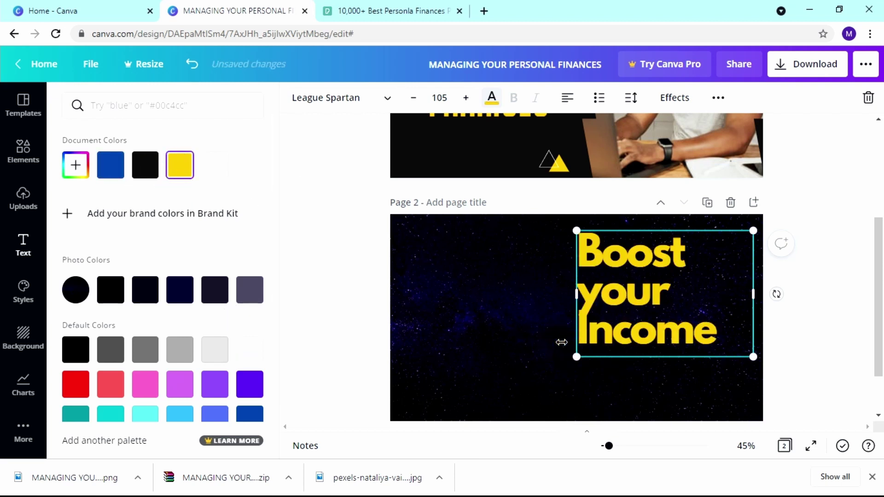
Move the "Boost your Income" heading slightly down on page 2 and deselect it.
{"action": "left_click", "coordinate": [567, 384]}
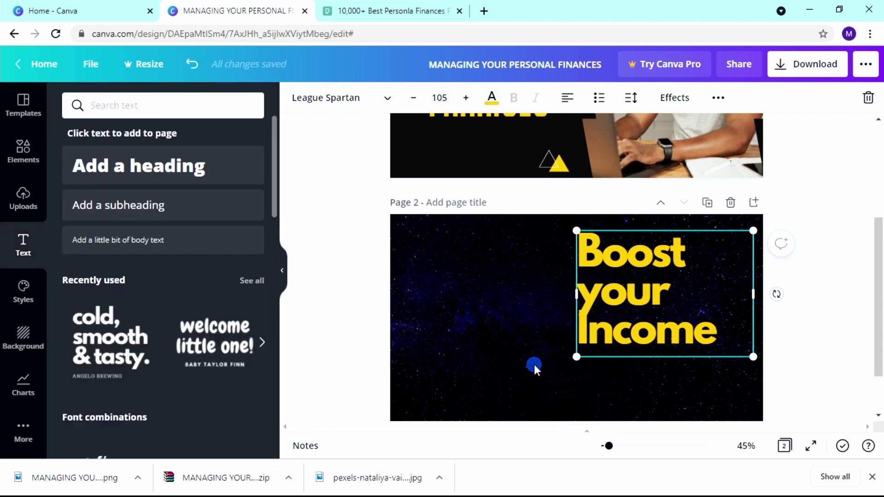
{"action": "left_click", "coordinate": [534, 364]}
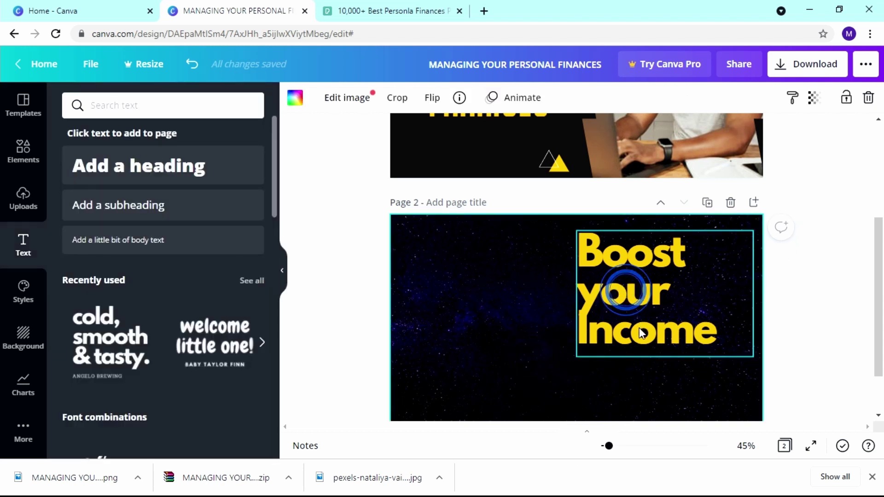
{"action": "mouse_move", "coordinate": [629, 295]}
{"action": "left_mouse_down"}
{"action": "mouse_move", "coordinate": [640, 338]}
{"action": "mouse_move", "coordinate": [632, 301]}
{"action": "left_mouse_up"}
{"action": "left_click", "coordinate": [490, 344]}
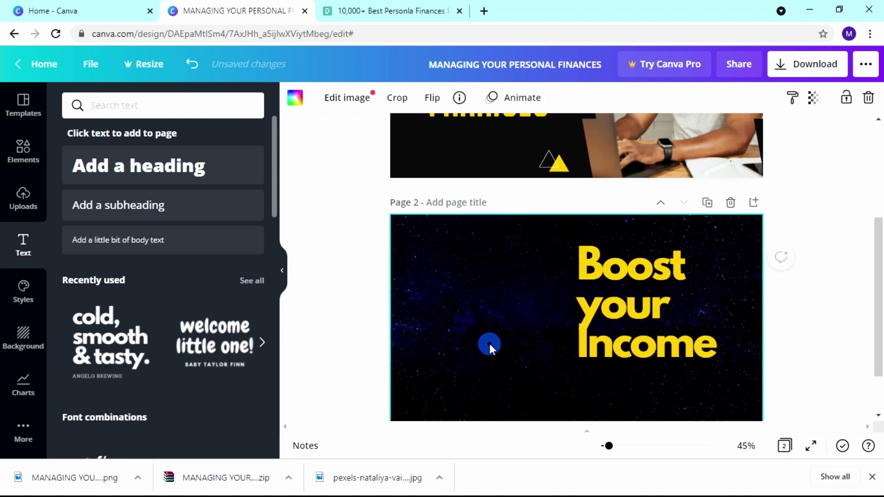
{"action": "left_click", "coordinate": [601, 250]}
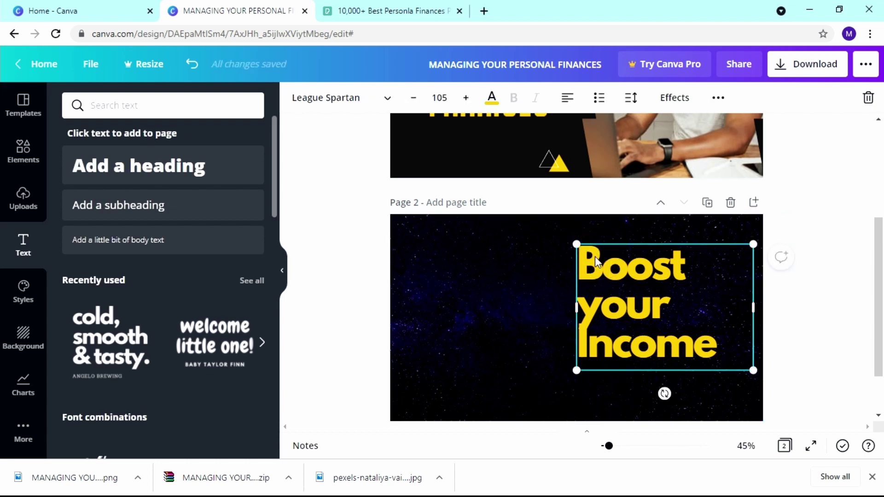
{"action": "double_click", "coordinate": [588, 264]}
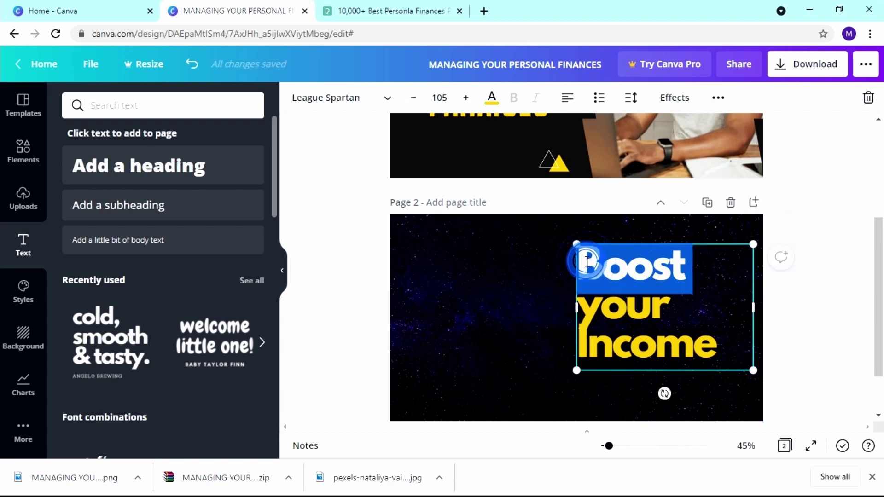
{"action": "left_click", "coordinate": [587, 262]}
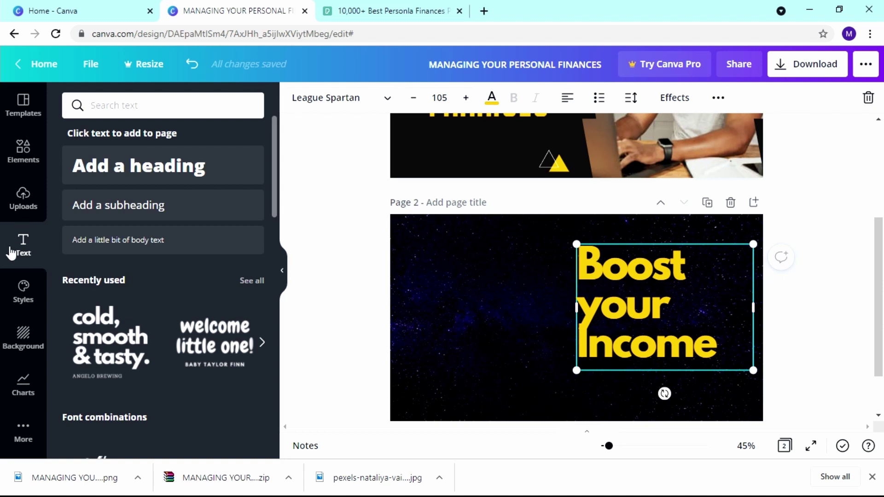
Add a line chart to page 2 and place it to the left of the "Boost your Income" heading.
{"action": "left_click", "coordinate": [21, 389]}
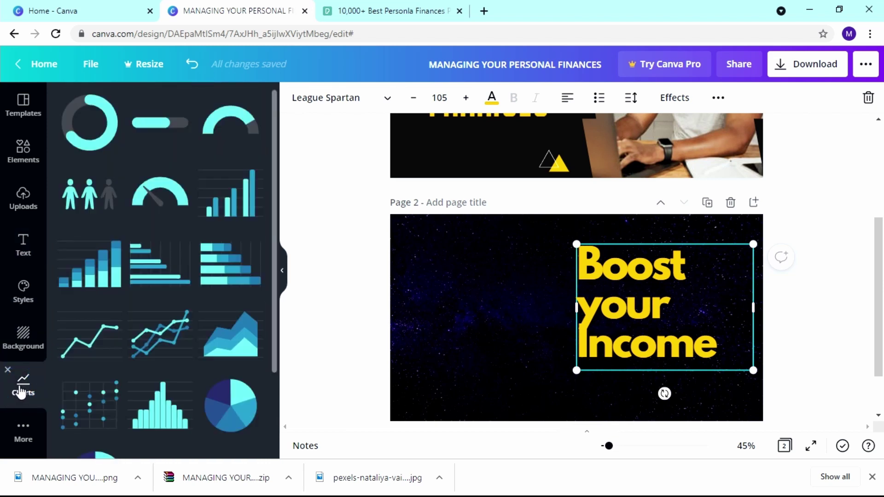
{"action": "left_click", "coordinate": [23, 429]}
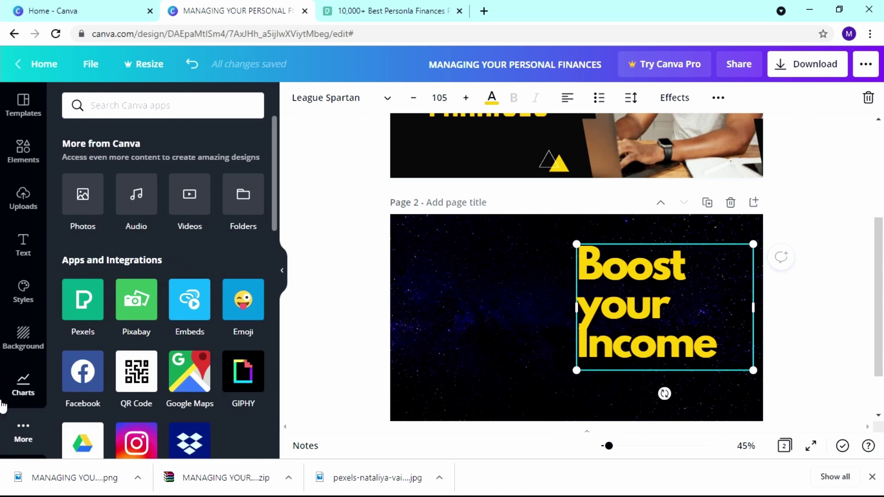
{"action": "left_click", "coordinate": [23, 385]}
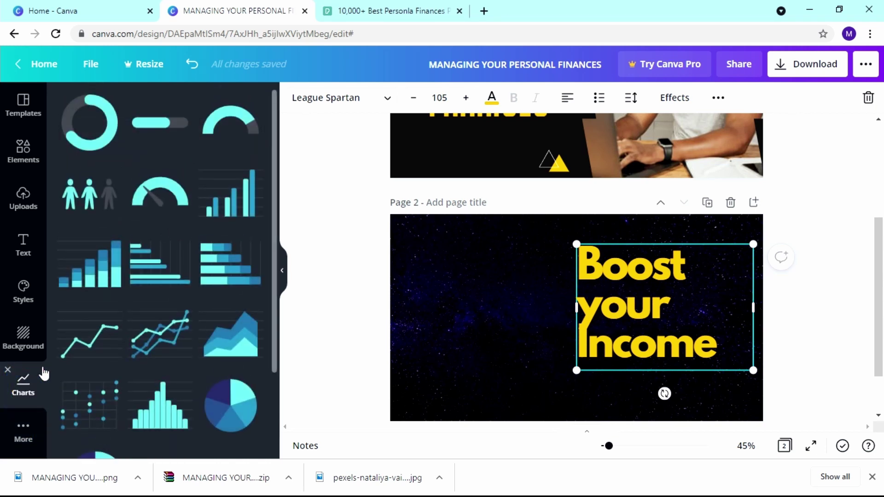
{"action": "left_click", "coordinate": [79, 336]}
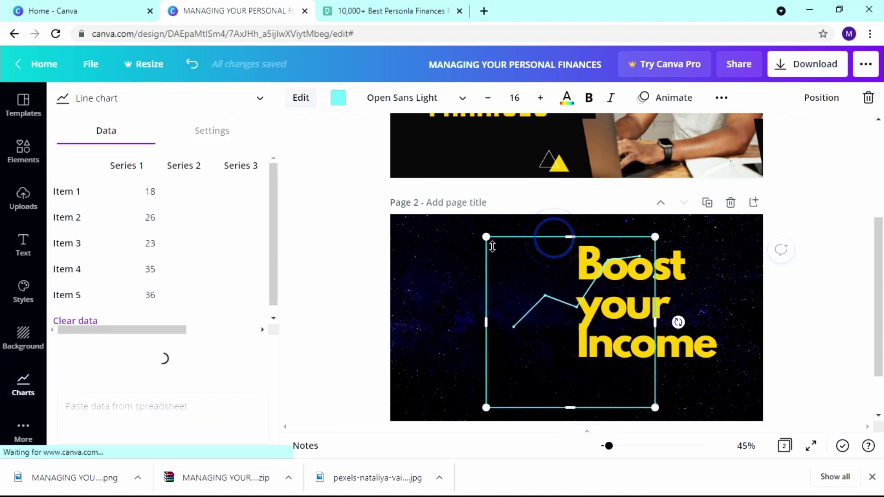
{"action": "left_click_drag", "start_coordinate": [527, 303], "coordinate": [450, 278]}
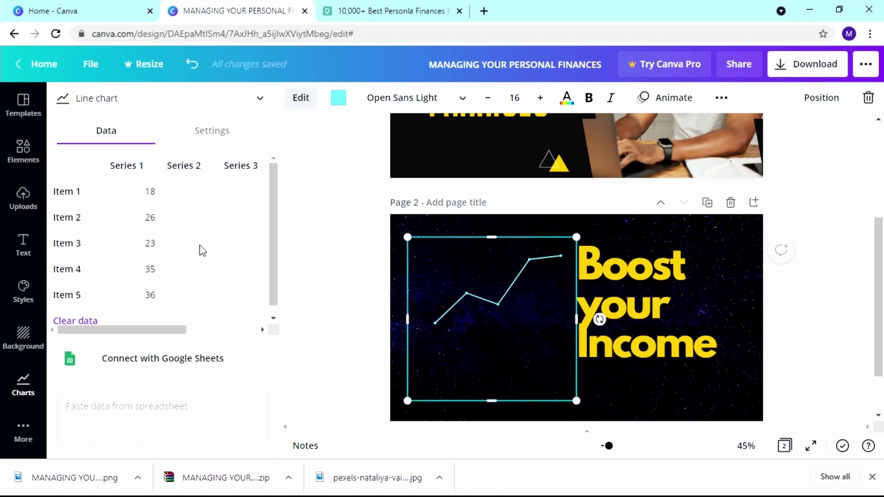
Recolour the line chart on page 2 to white.
{"action": "left_click", "coordinate": [303, 109]}
{"action": "left_click", "coordinate": [304, 109]}
{"action": "left_click", "coordinate": [338, 99]}
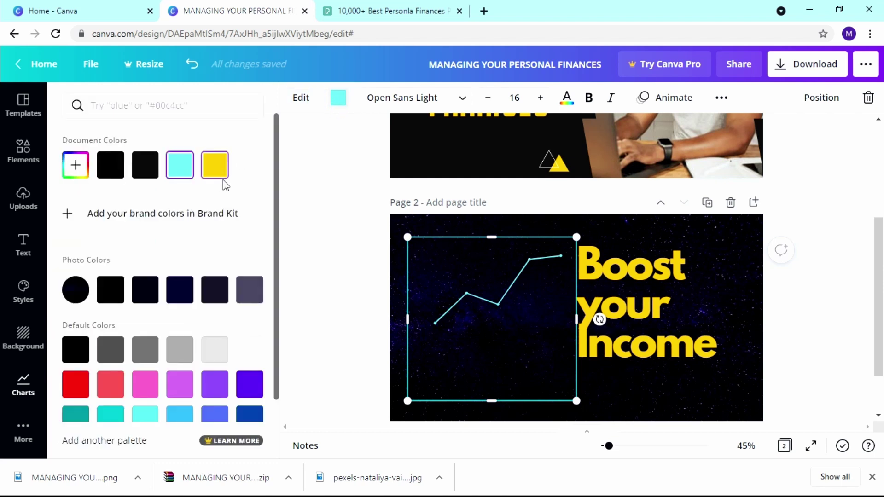
{"action": "left_click", "coordinate": [247, 173]}
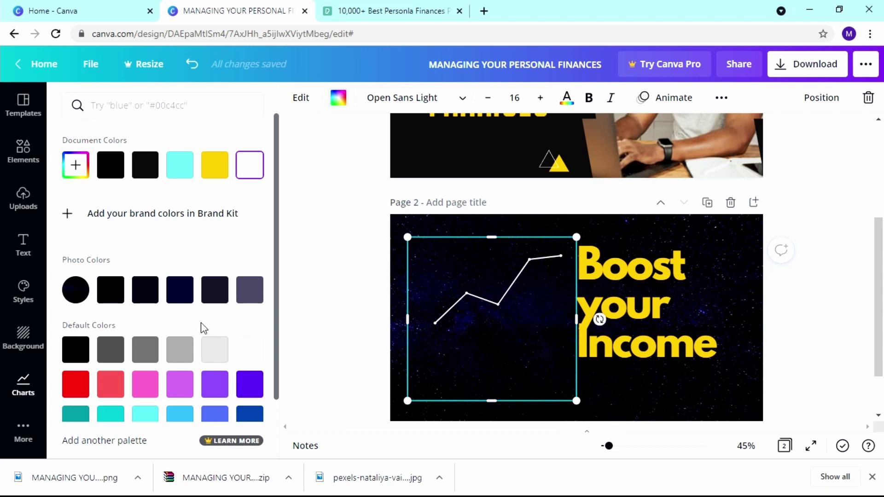
{"action": "scroll", "coordinate": [194, 327], "scroll_direction": "down", "scroll_amount": 2}
{"action": "scroll", "coordinate": [172, 295], "scroll_direction": "up", "scroll_amount": 2}
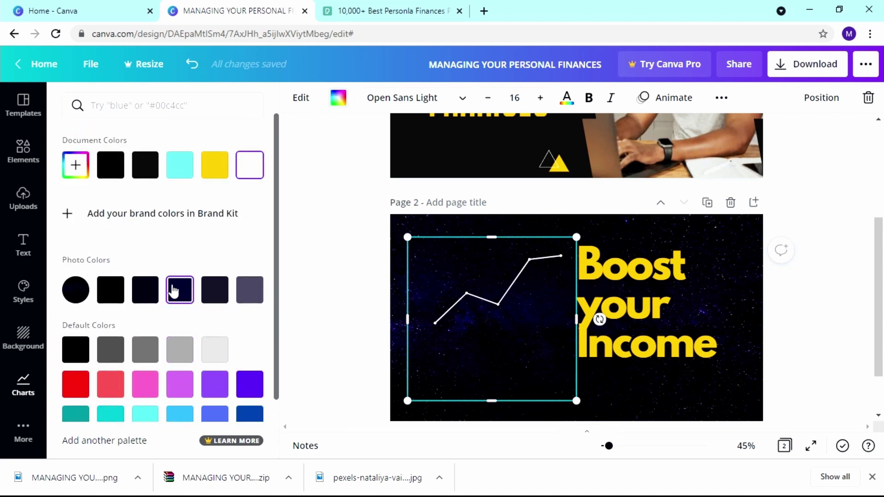
Turn off the labels of the line chart on page 2.
{"action": "left_click", "coordinate": [301, 97]}
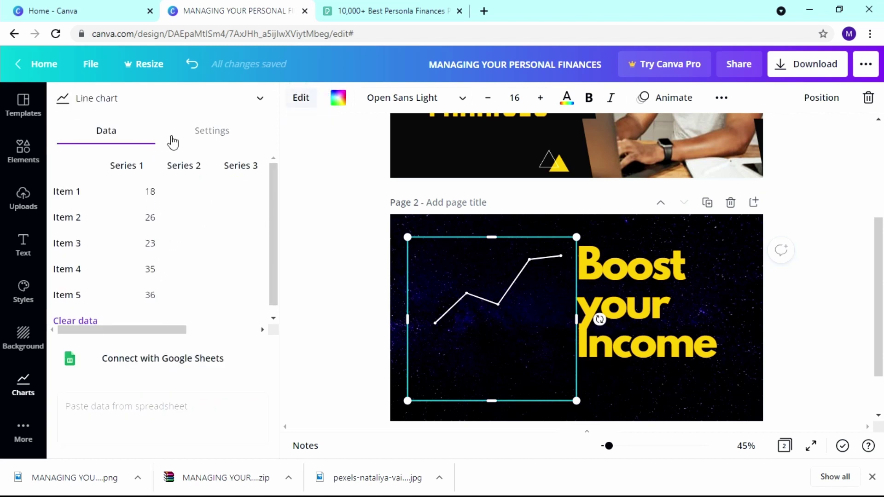
{"action": "left_click", "coordinate": [186, 131]}
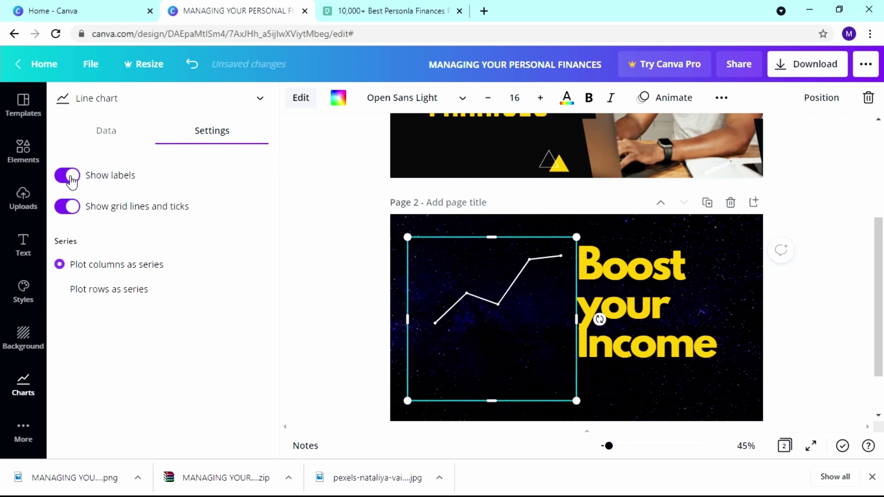
{"action": "left_click", "coordinate": [71, 181]}
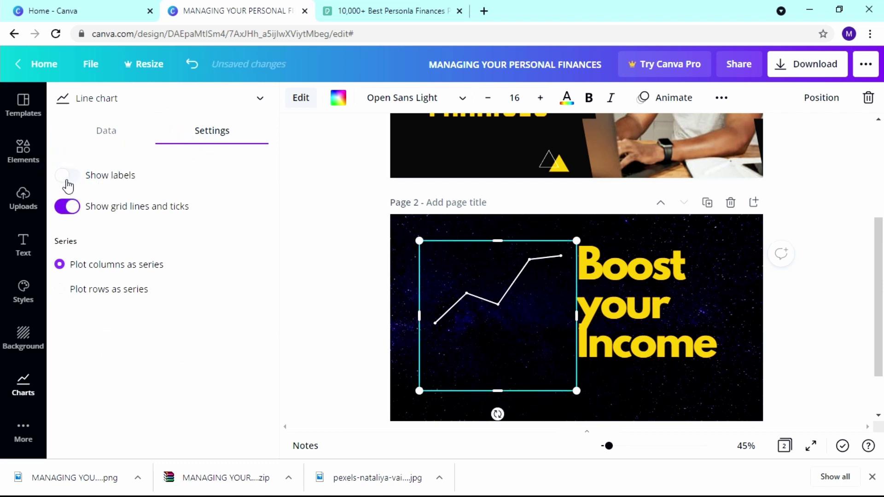
{"action": "left_click", "coordinate": [62, 184]}
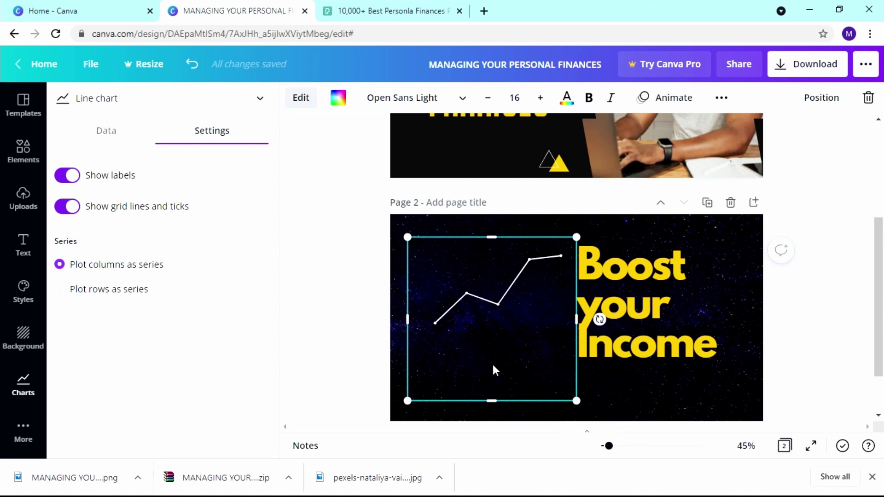
{"action": "left_click_drag", "start_coordinate": [608, 446], "coordinate": [617, 446]}
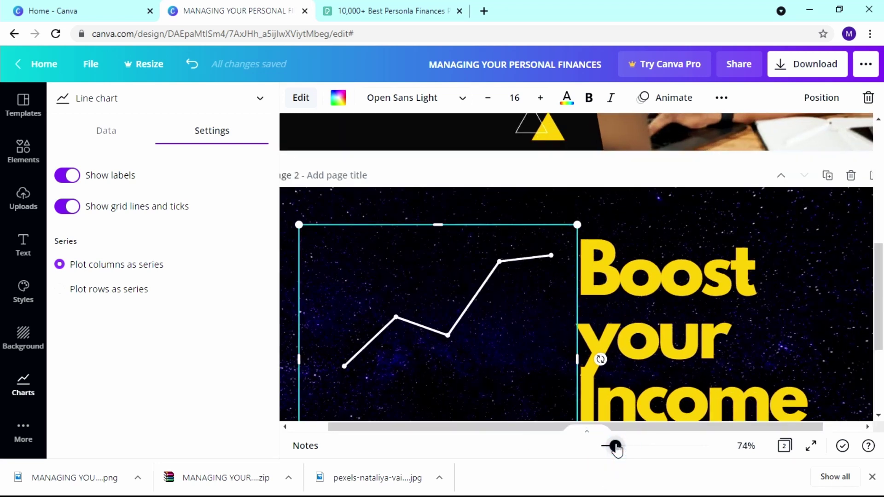
{"action": "left_click_drag", "start_coordinate": [616, 447], "coordinate": [618, 446]}
{"action": "scroll", "coordinate": [745, 346], "scroll_direction": "down", "scroll_amount": 4}
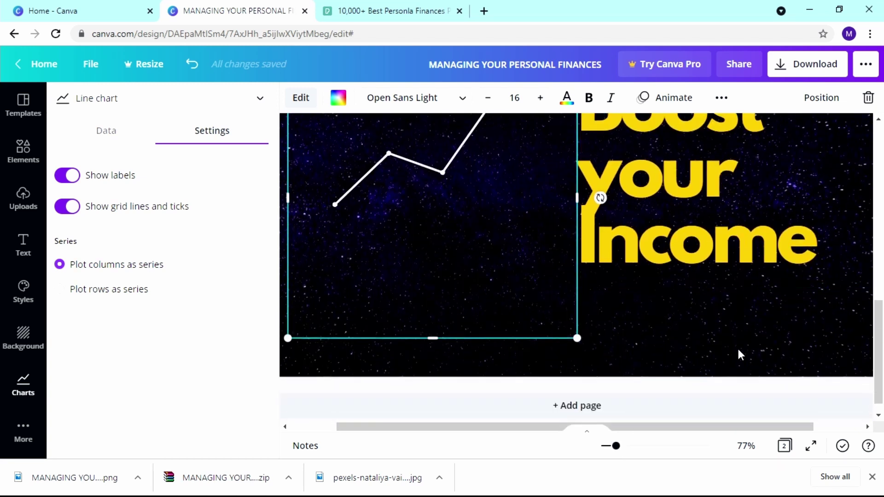
{"action": "scroll", "coordinate": [374, 260], "scroll_direction": "up", "scroll_amount": 3}
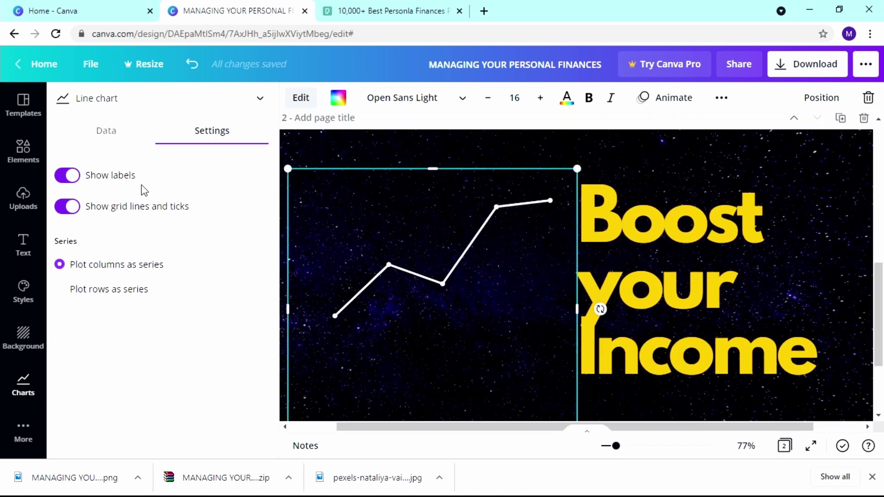
{"action": "left_click", "coordinate": [77, 181]}
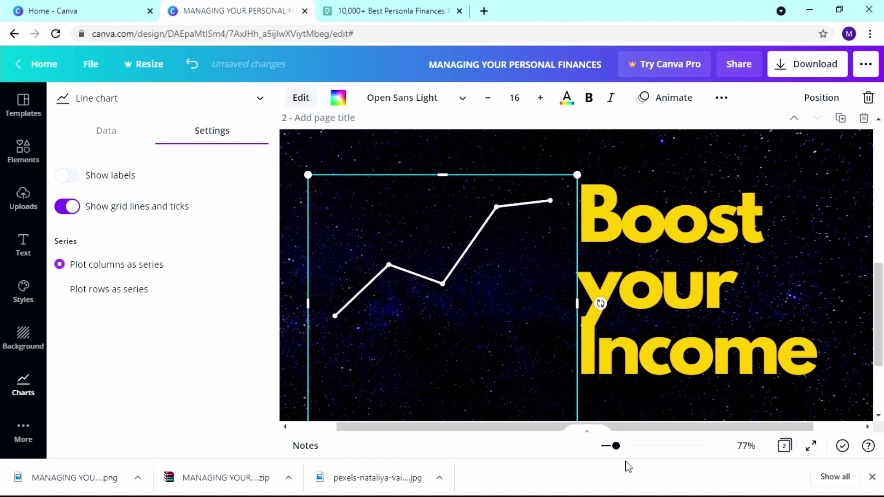
{"action": "mouse_move", "coordinate": [616, 446]}
{"action": "left_mouse_down"}
{"action": "mouse_move", "coordinate": [637, 447]}
{"action": "mouse_move", "coordinate": [615, 448]}
{"action": "left_mouse_up"}
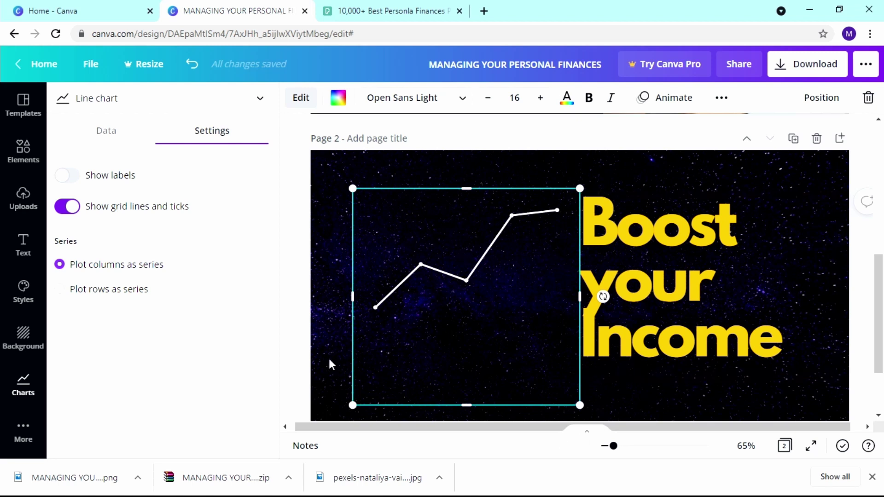
Edit the line chart's Series 1 data, setting Item 1 to 10 and Item 5 to 50.
{"action": "left_click", "coordinate": [114, 132]}
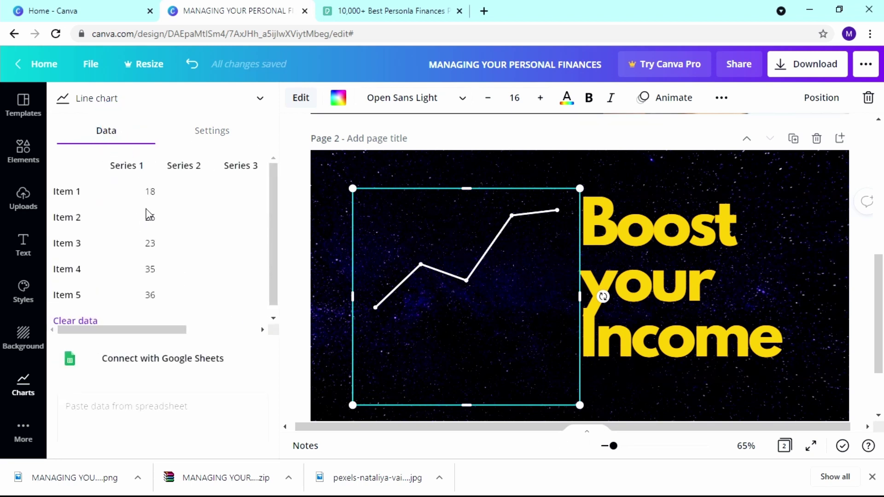
{"action": "left_click", "coordinate": [146, 195]}
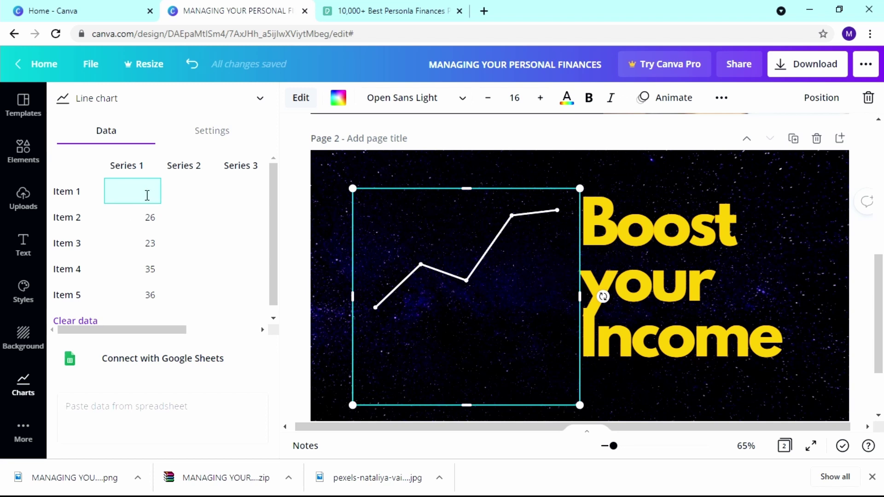
{"action": "type", "text": "5"}
{"action": "left_click", "coordinate": [150, 213]}
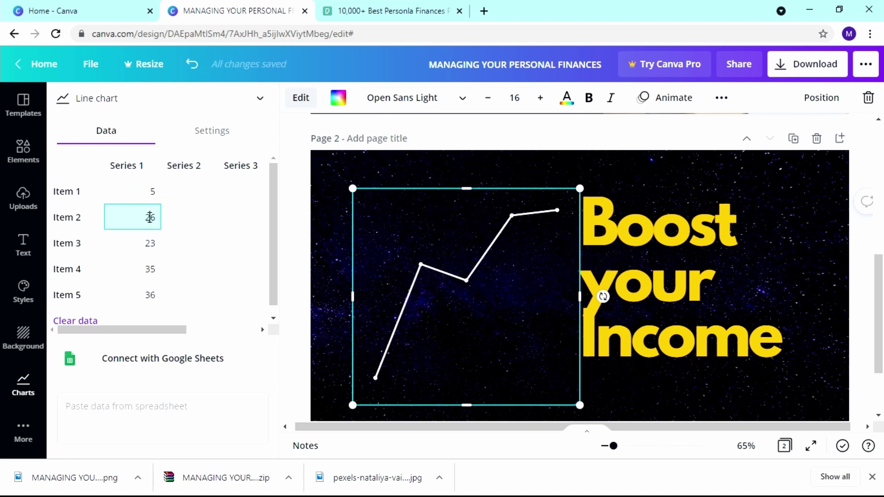
{"action": "left_click", "coordinate": [151, 195]}
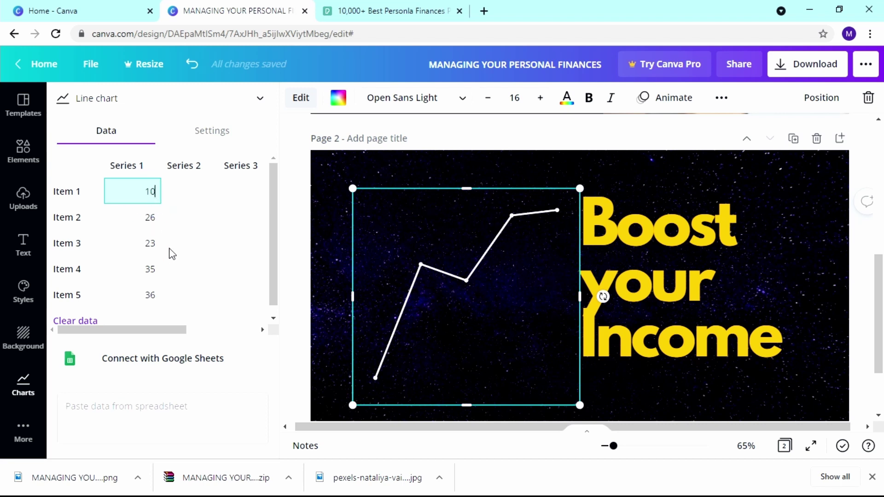
{"action": "left_click", "coordinate": [148, 296]}
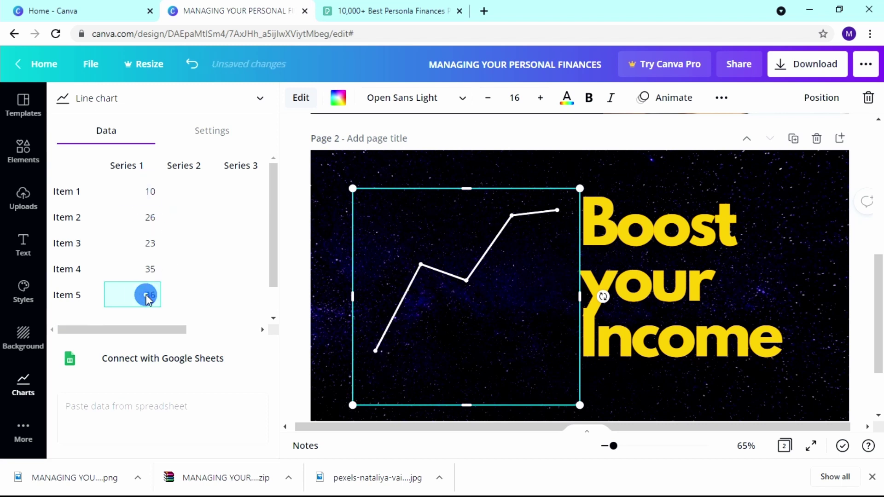
{"action": "type", "text": "50"}
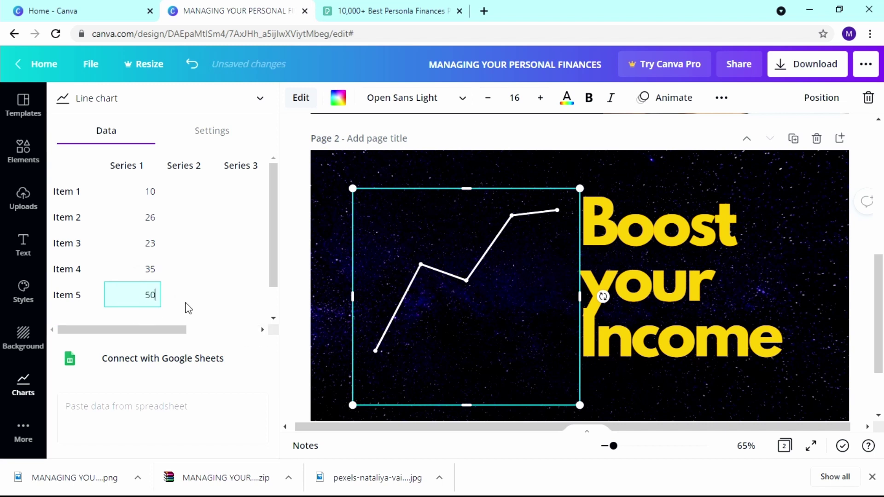
{"action": "key", "text": "Return"}
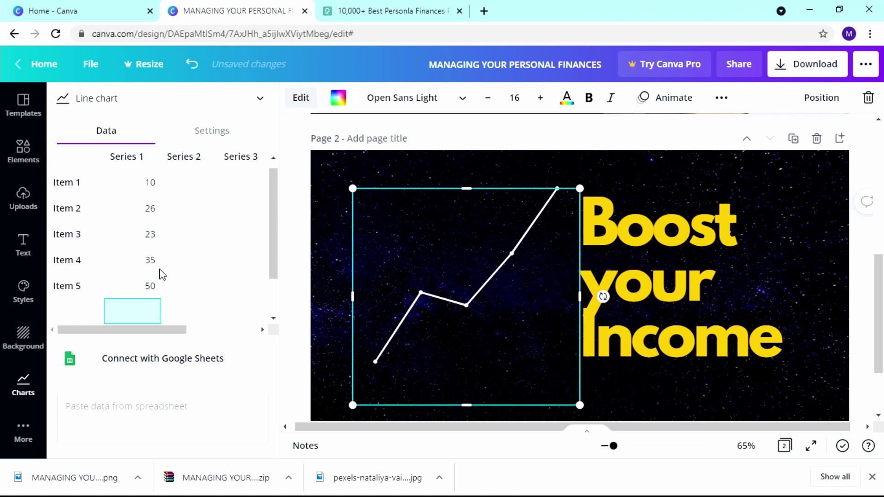
Set Item 3 and Item 4 to 30 and Item 2 to 15 in the line chart's Series 1 data.
{"action": "left_click", "coordinate": [148, 261]}
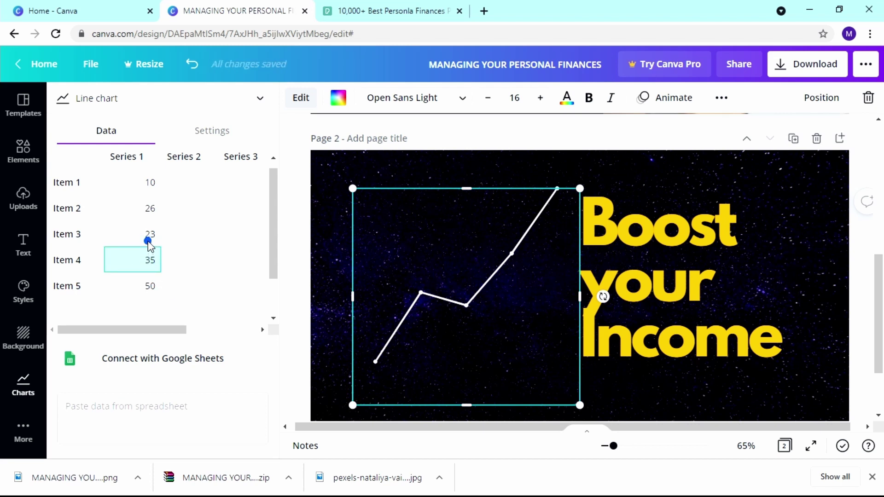
{"action": "left_click", "coordinate": [148, 241]}
{"action": "type", "text": "30"}
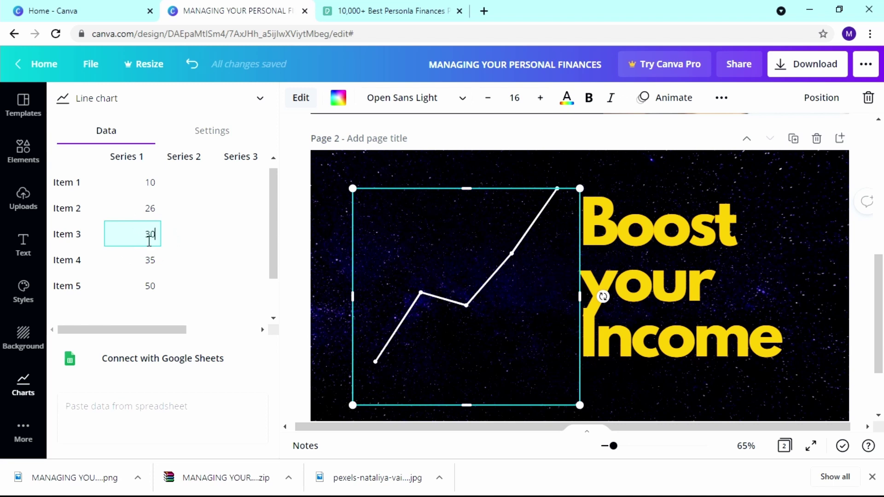
{"action": "left_click", "coordinate": [153, 261]}
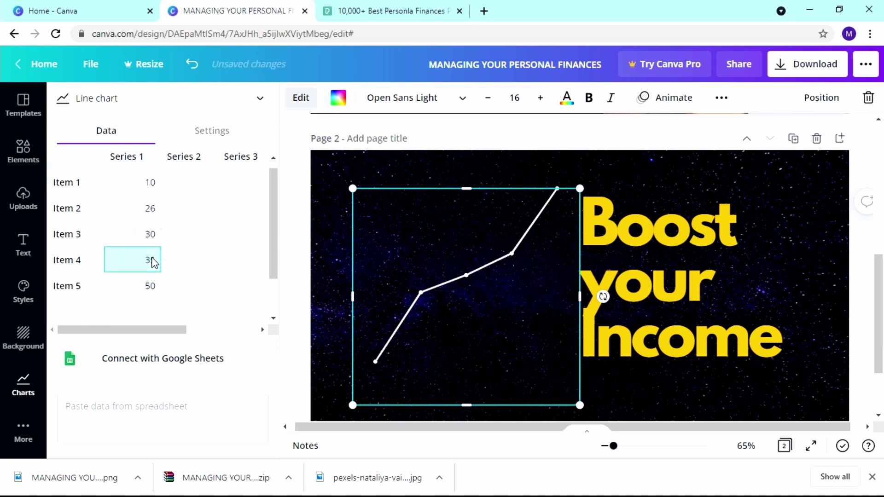
{"action": "type", "text": "30"}
{"action": "left_click", "coordinate": [148, 215]}
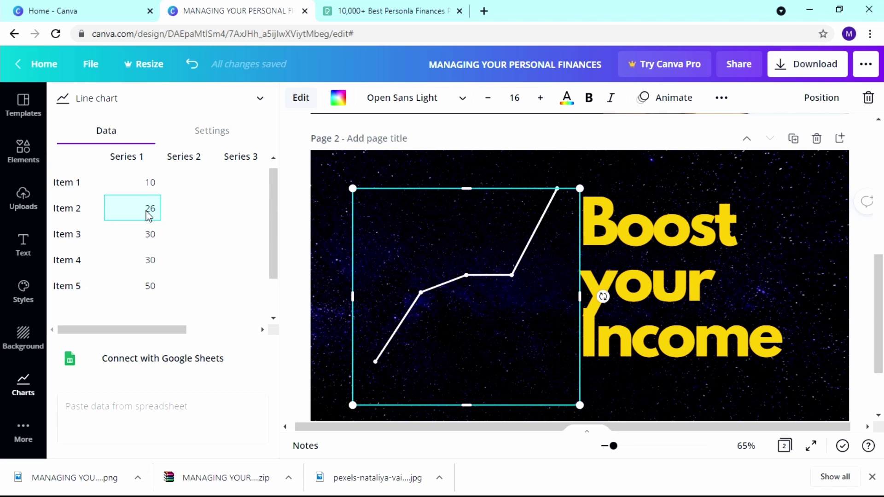
{"action": "type", "text": "15"}
{"action": "left_click", "coordinate": [159, 224]}
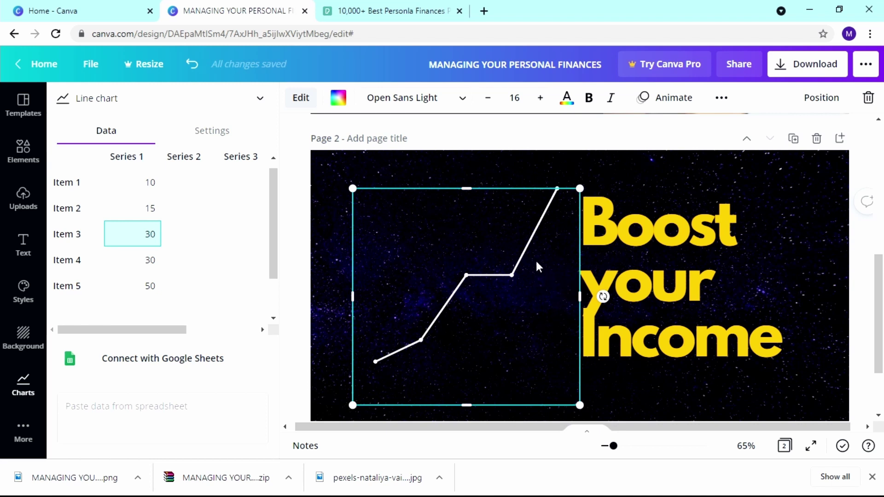
Set Item 5 to 45 in the line chart's Series 1 data.
{"action": "left_click", "coordinate": [150, 286]}
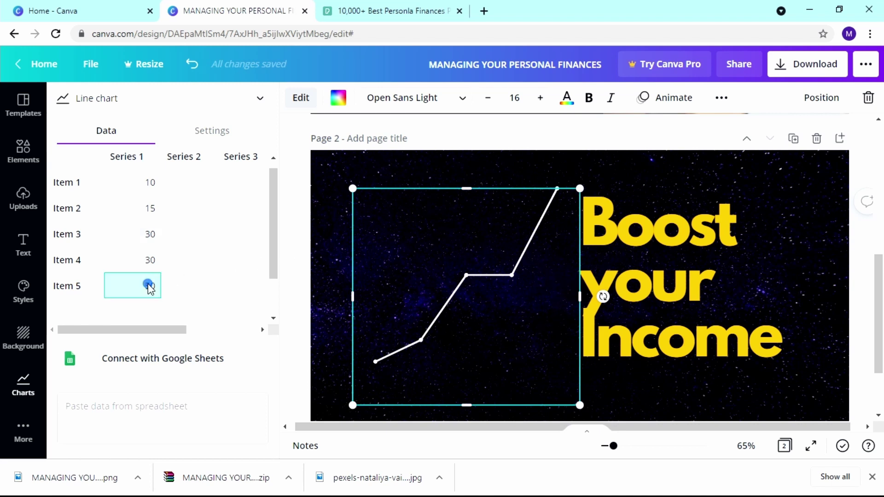
{"action": "type", "text": "45"}
{"action": "key", "text": "Return"}
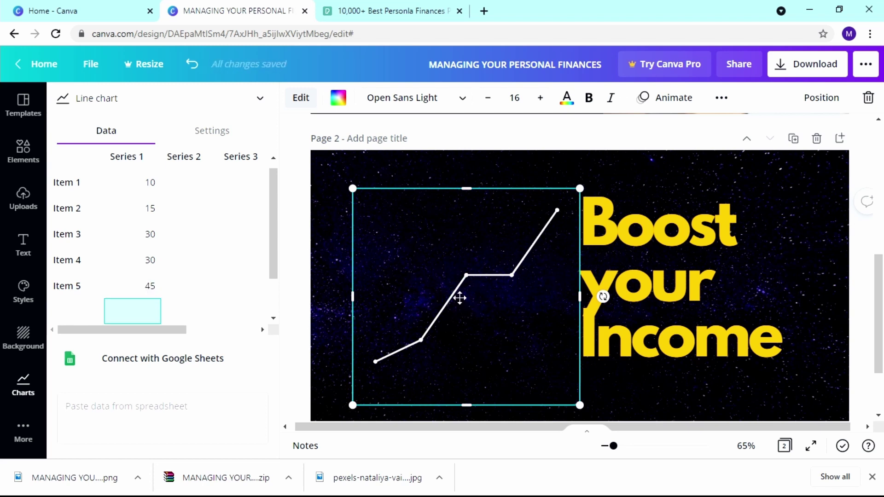
Leave the line chart's data editing and deselect the chart.
{"action": "left_click", "coordinate": [460, 298]}
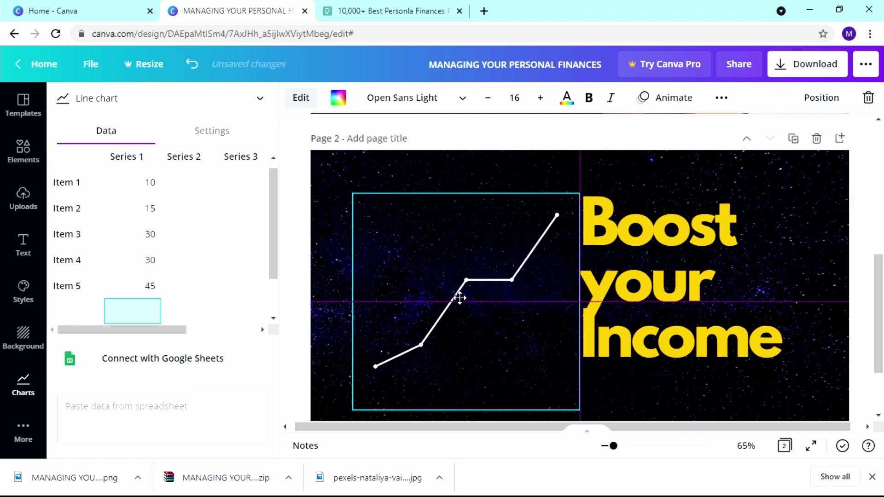
{"action": "left_click", "coordinate": [491, 291]}
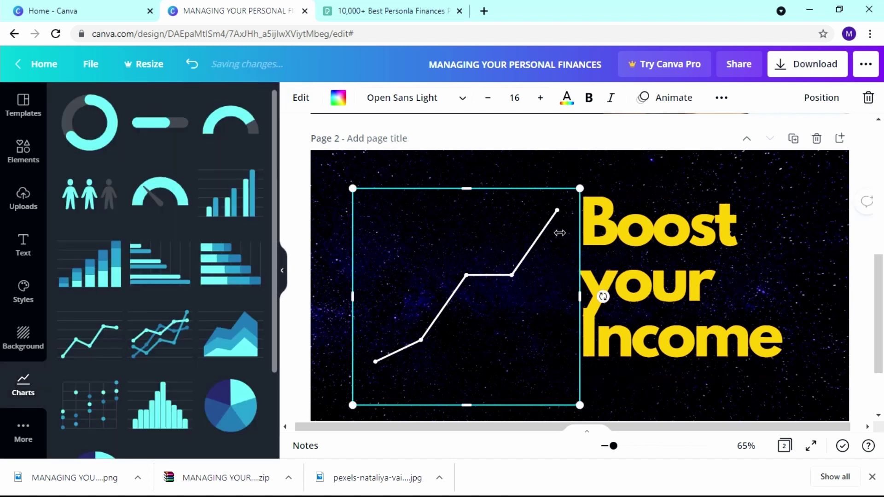
{"action": "left_click", "coordinate": [607, 189]}
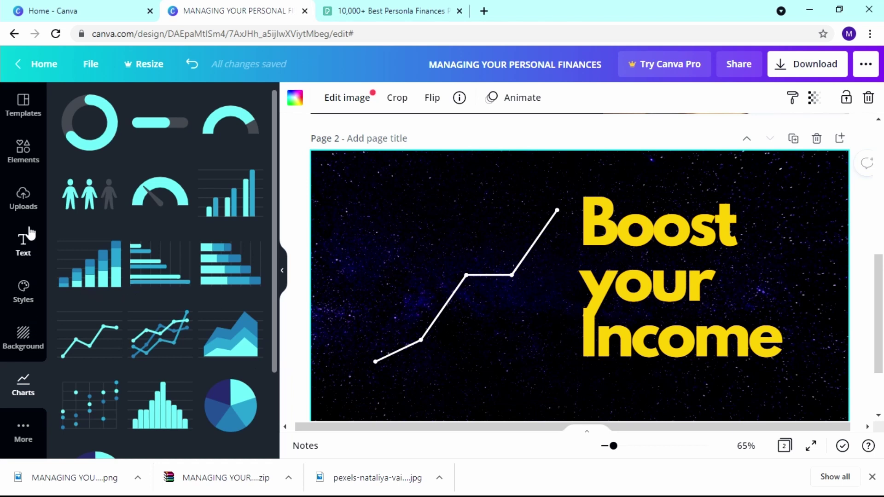
Replace the triangle search in the elements library with a search for "arrow".
{"action": "left_click", "coordinate": [23, 156]}
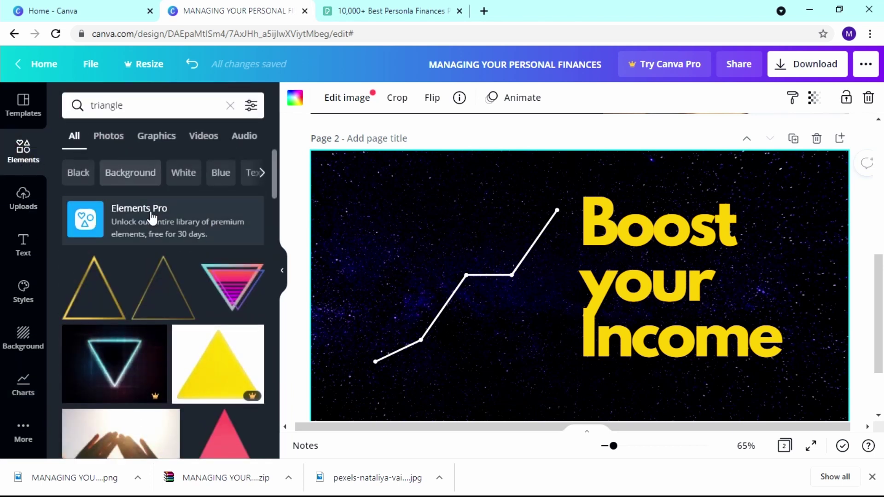
{"action": "left_click", "coordinate": [123, 106]}
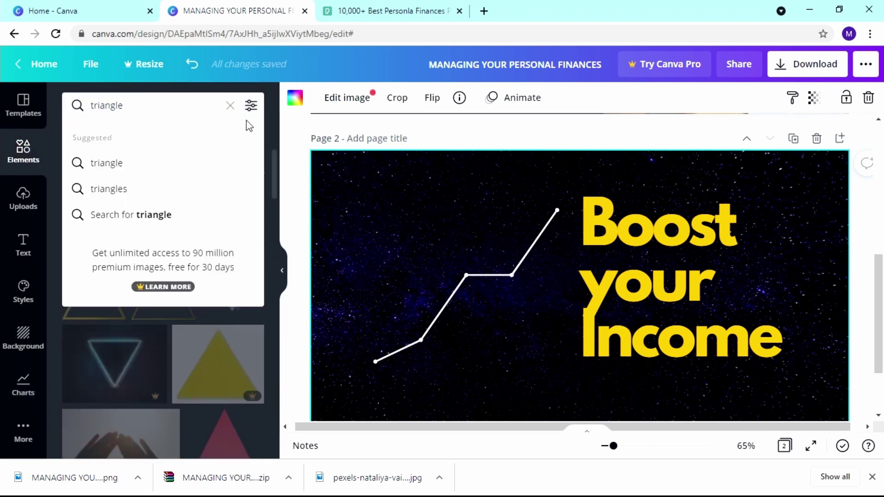
{"action": "left_click", "coordinate": [229, 104]}
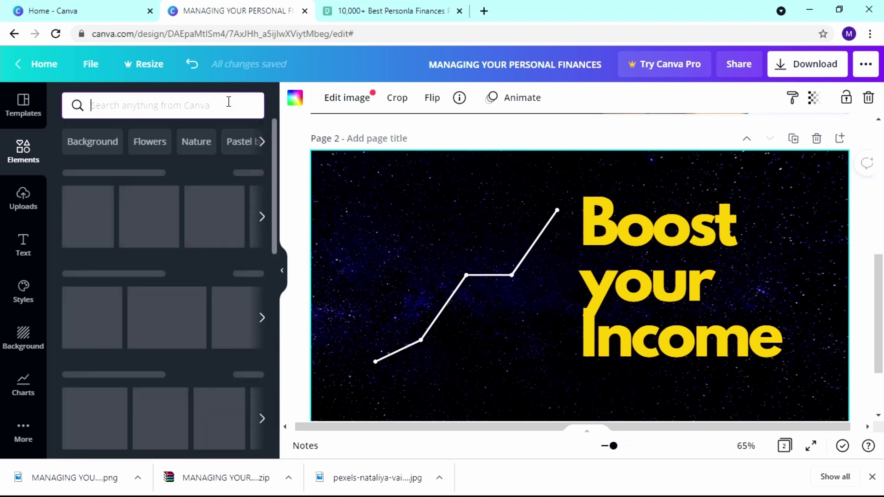
{"action": "type", "text": "arrwo"}
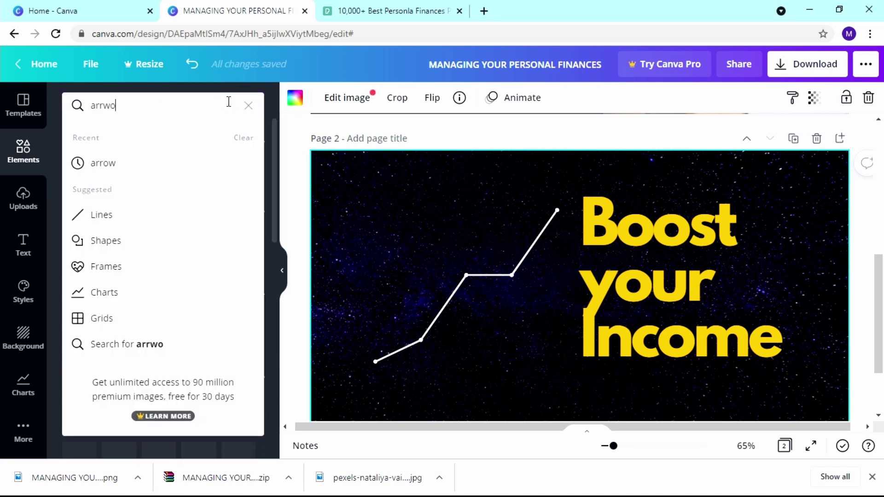
{"action": "left_click", "coordinate": [113, 165]}
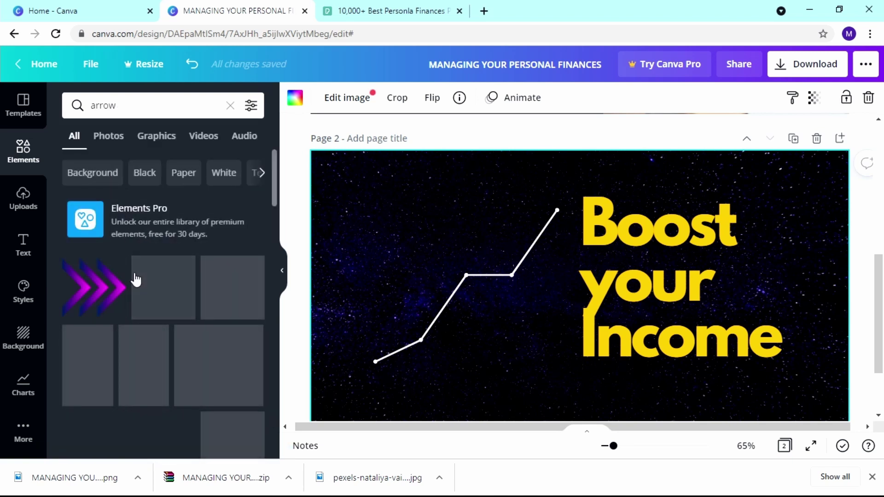
Add the straight white brush-stroke arrow to page 2 and rotate it to point diagonally up to the right.
{"action": "scroll", "coordinate": [128, 302], "scroll_direction": "down", "scroll_amount": 2}
{"action": "scroll", "coordinate": [128, 305], "scroll_direction": "down", "scroll_amount": 2}
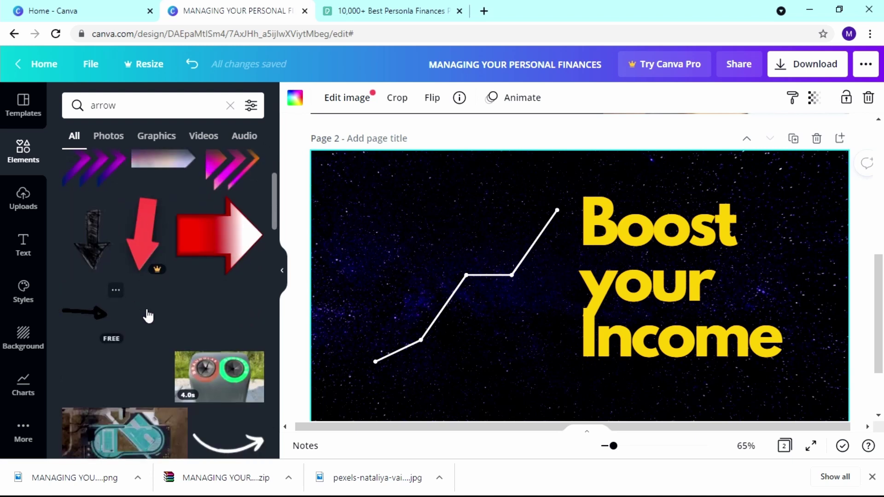
{"action": "scroll", "coordinate": [161, 328], "scroll_direction": "down", "scroll_amount": 1}
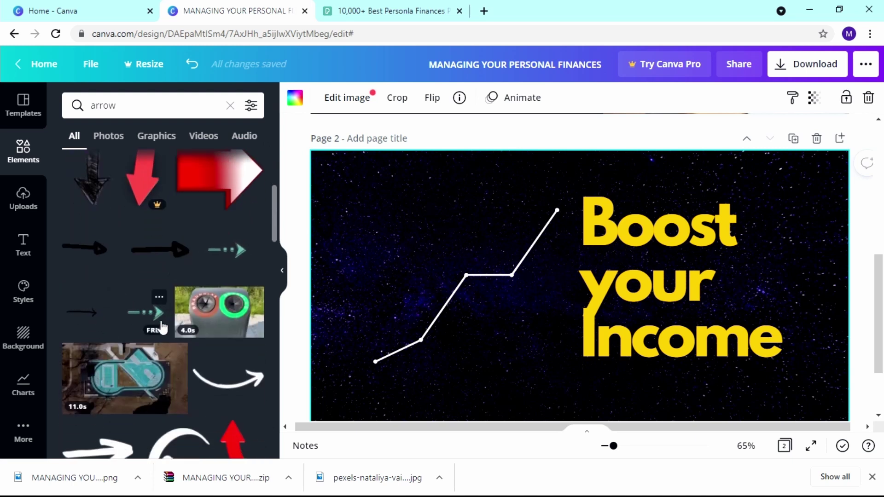
{"action": "scroll", "coordinate": [149, 330], "scroll_direction": "down", "scroll_amount": 3}
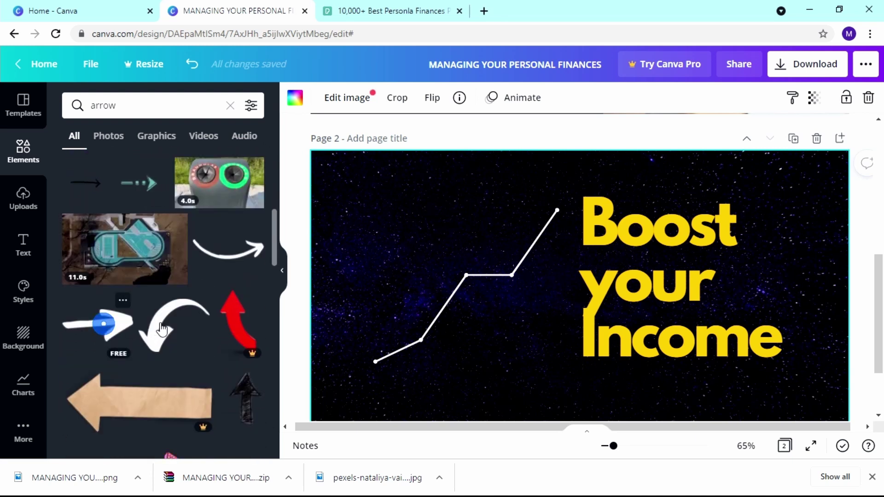
{"action": "left_click_drag", "start_coordinate": [104, 325], "coordinate": [499, 236]}
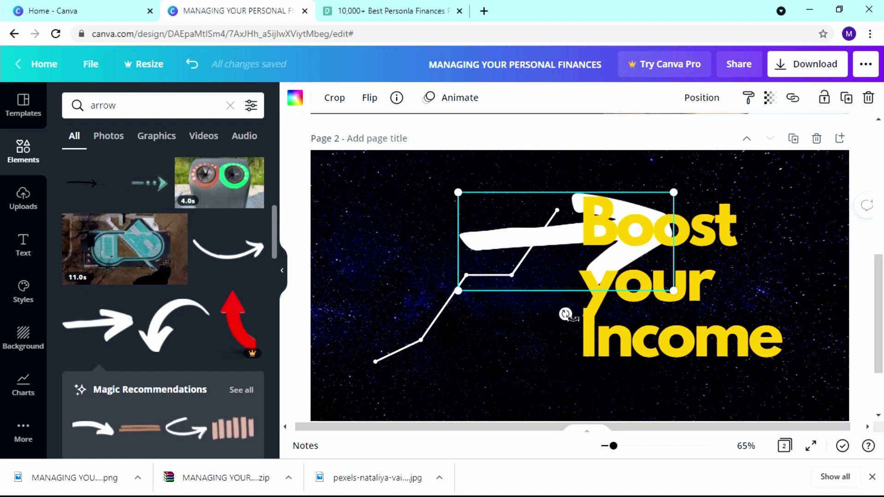
{"action": "left_click_drag", "start_coordinate": [566, 314], "coordinate": [593, 272]}
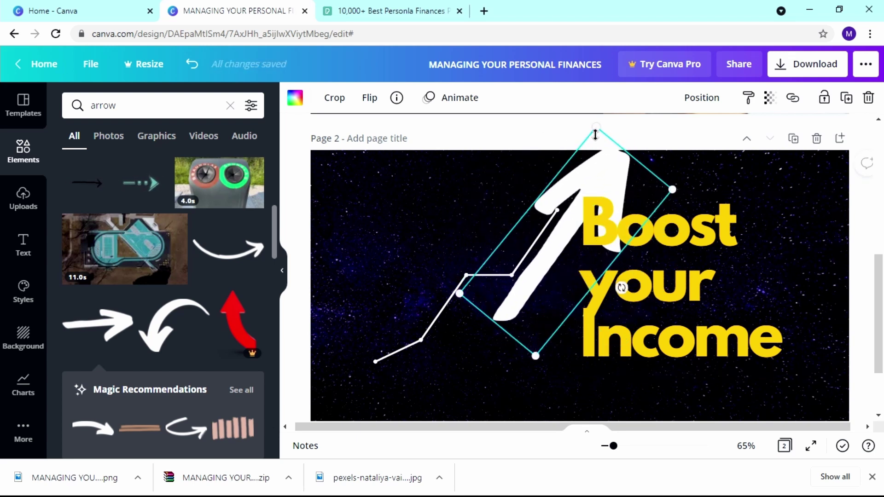
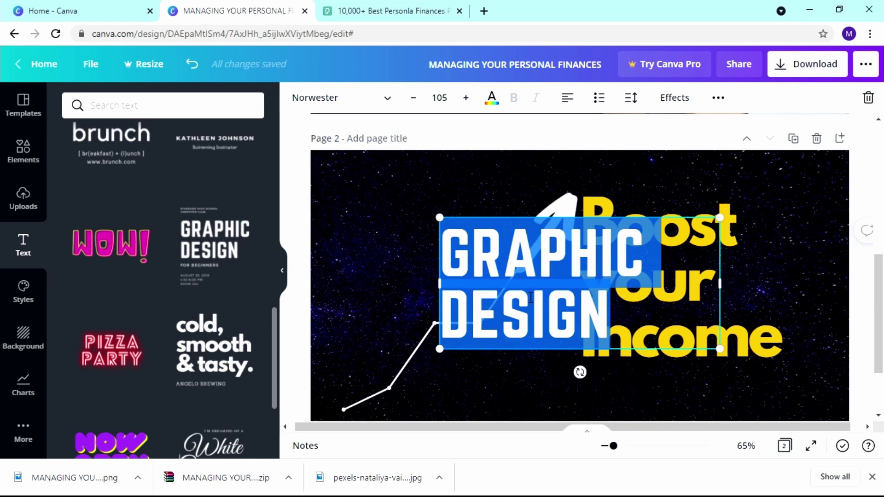
Replace the "GRAPHIC DESIGN" text on page 2 with "TESTED & PROVEN" on two lines.
{"action": "type", "text": "TESTED"}
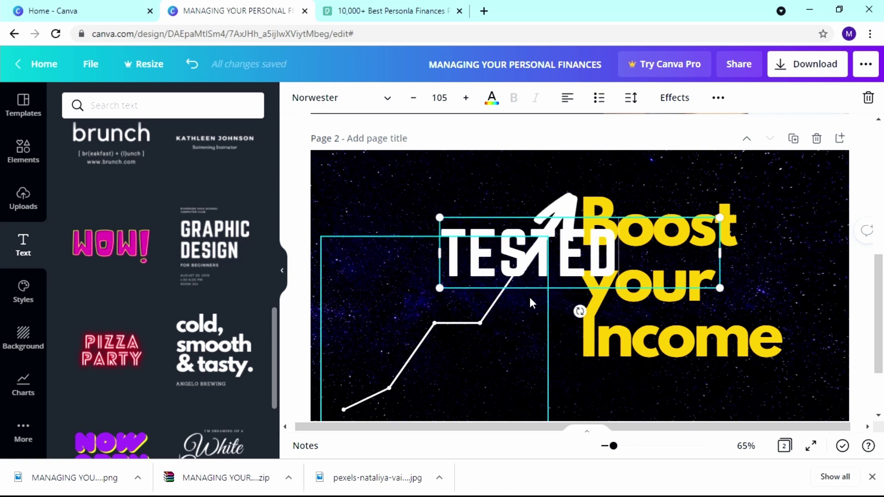
{"action": "type", "text": "&"}
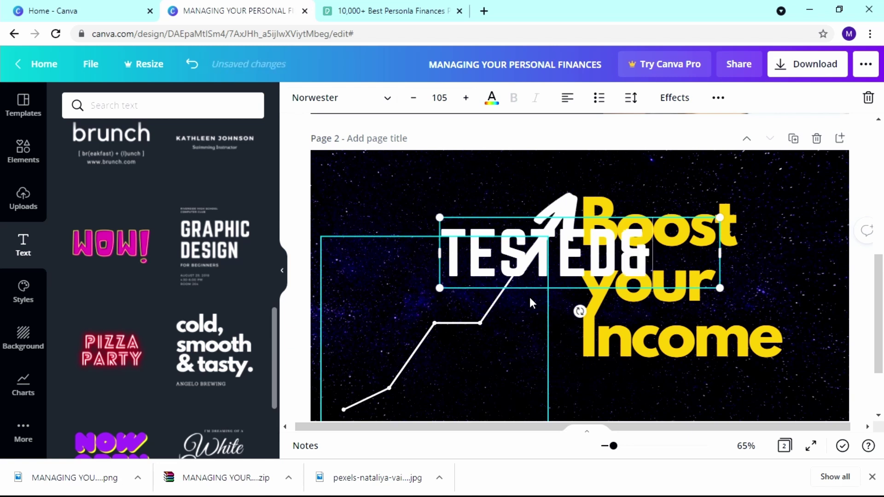
{"action": "key", "text": "Left"}
{"action": "key", "text": "Right"}
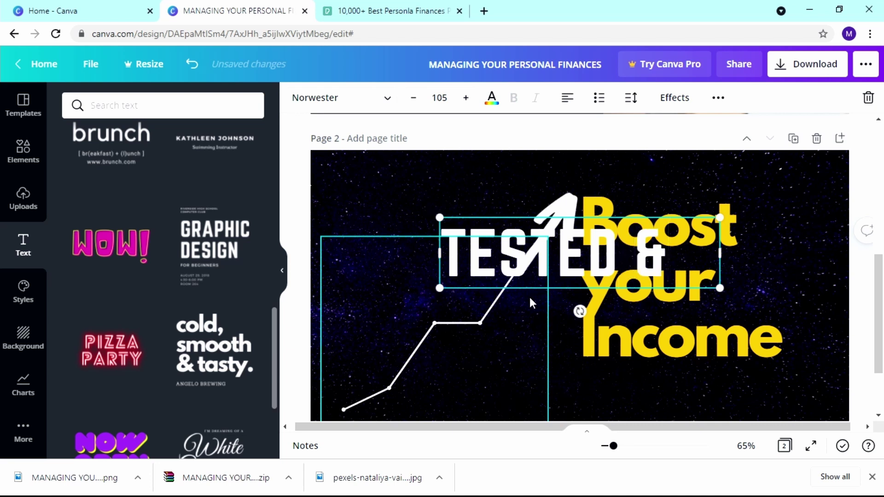
{"action": "key", "text": "Return"}
{"action": "type", "text": "PROVE"}
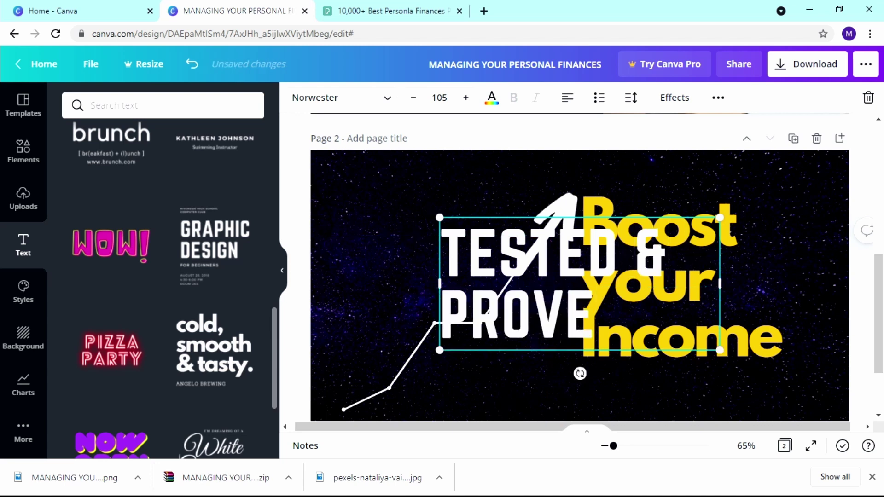
{"action": "type", "text": "N"}
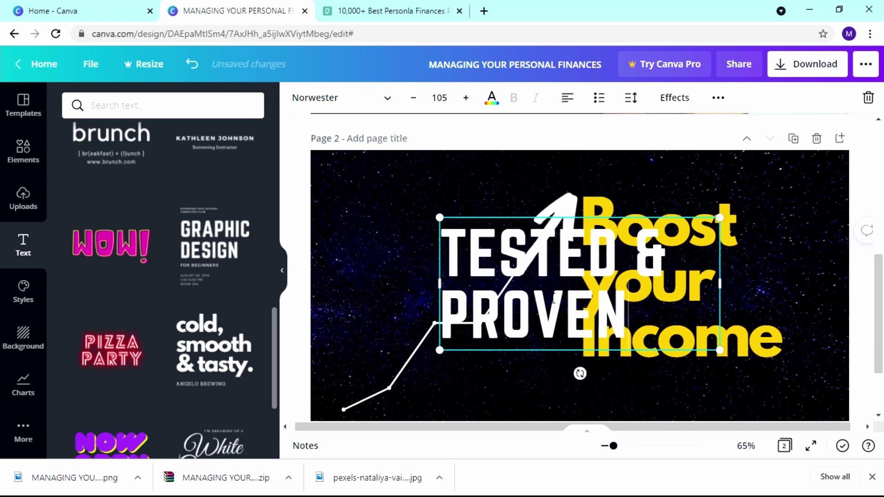
{"action": "left_click", "coordinate": [790, 283]}
Move the "TESTED & PROVEN" text to the page's upper left corner and shrink it to font size 89.
{"action": "left_click", "coordinate": [511, 269]}
{"action": "left_click_drag", "start_coordinate": [510, 269], "coordinate": [399, 203]}
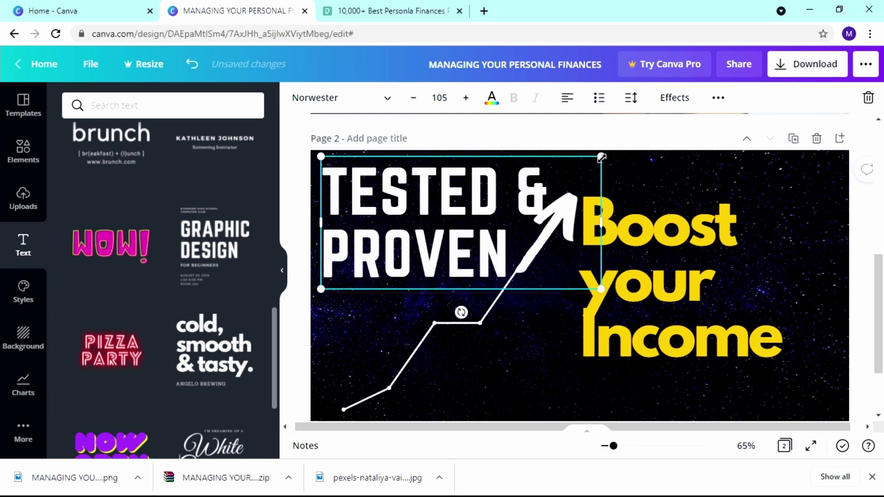
{"action": "left_click_drag", "start_coordinate": [602, 159], "coordinate": [559, 177]}
{"action": "left_click_drag", "start_coordinate": [467, 222], "coordinate": [473, 207]}
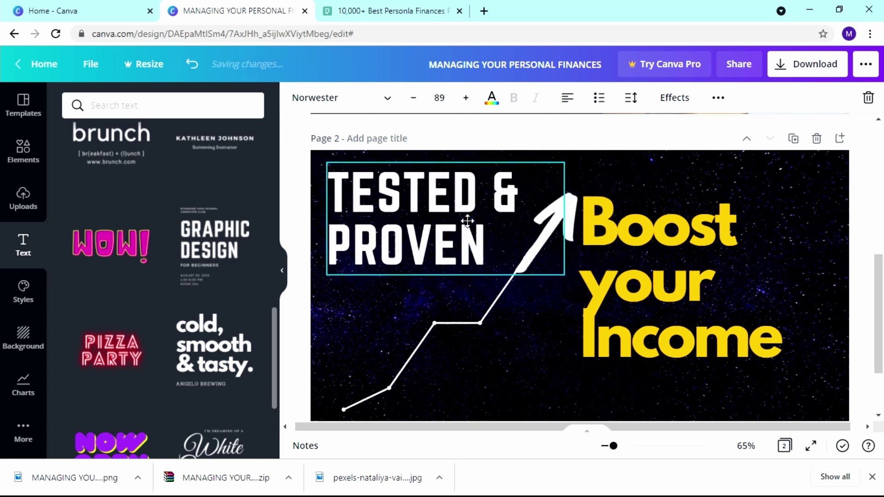
{"action": "left_click", "coordinate": [779, 191]}
{"action": "left_click", "coordinate": [781, 179]}
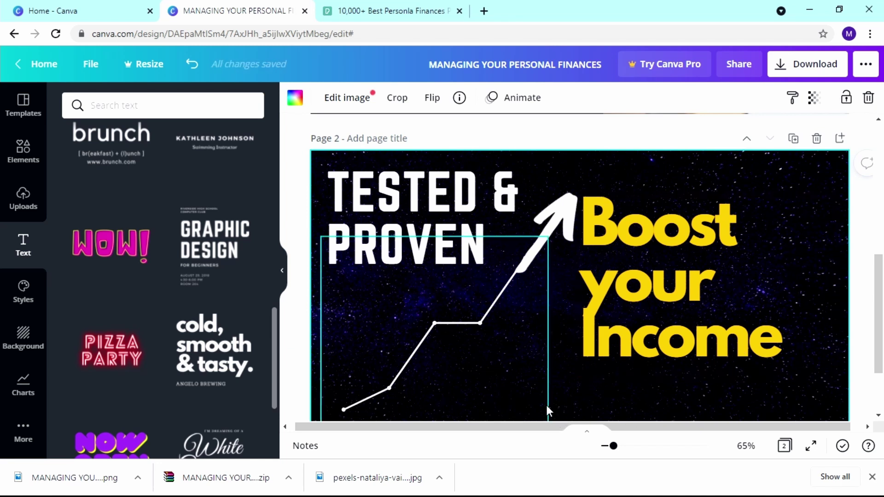
Try several blue and turquoise shades on the "TESTED & PROVEN" text and settle on light aqua from the default colors.
{"action": "left_click", "coordinate": [467, 211]}
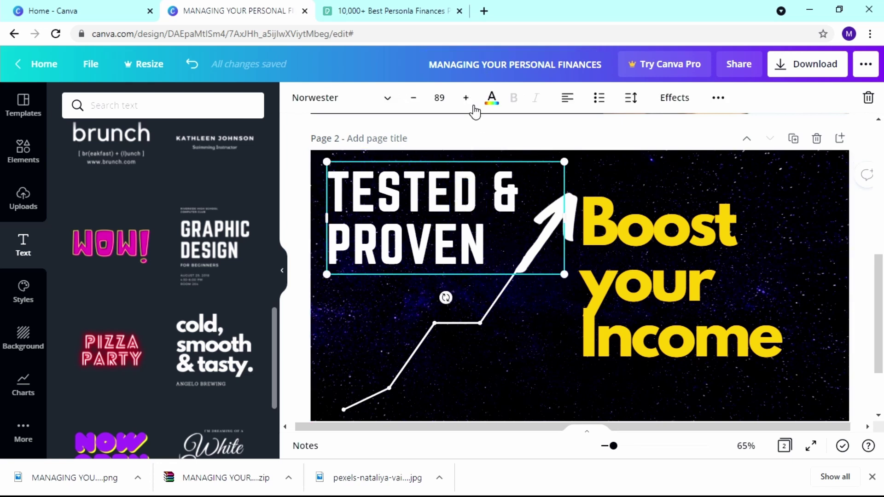
{"action": "left_click", "coordinate": [496, 101]}
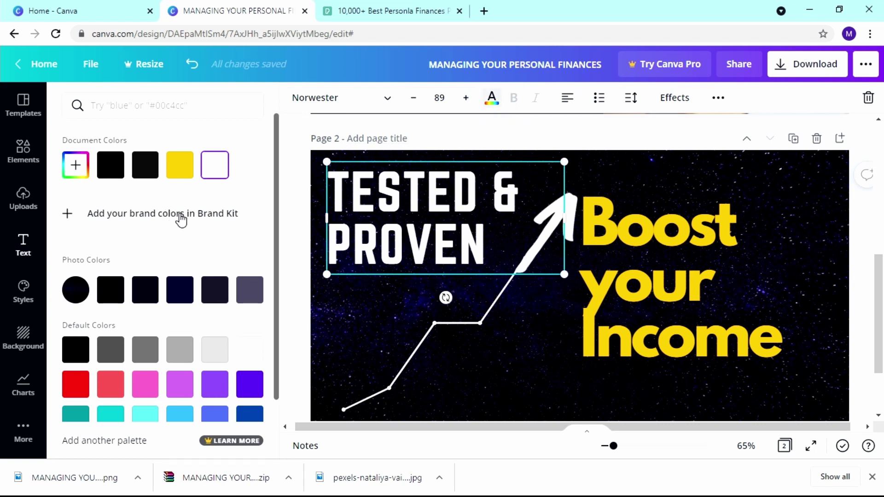
{"action": "scroll", "coordinate": [248, 402], "scroll_direction": "down", "scroll_amount": 2}
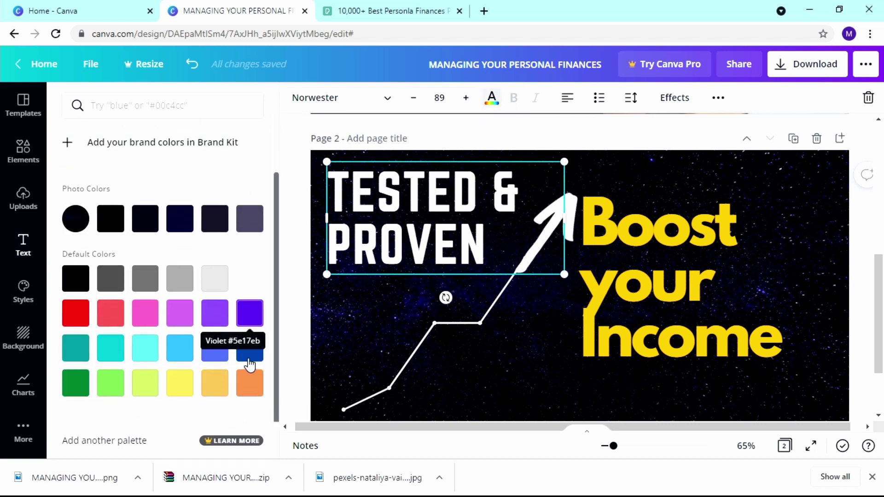
{"action": "left_click", "coordinate": [249, 348]}
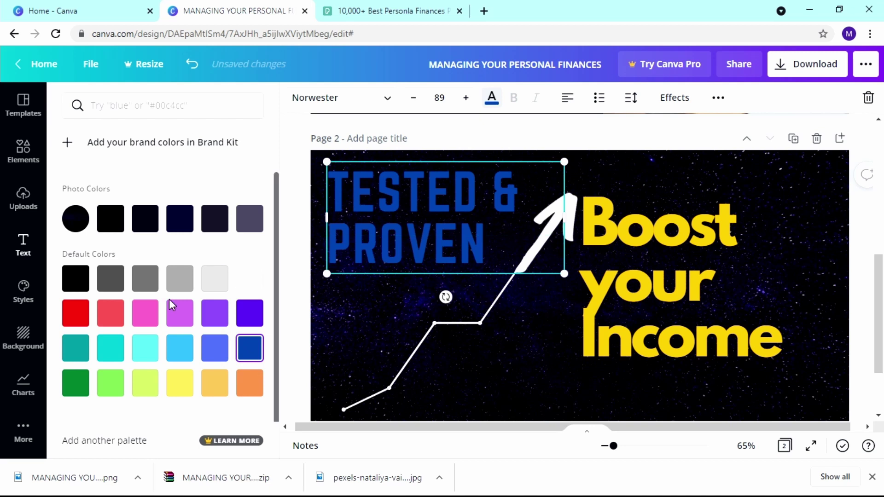
{"action": "left_click", "coordinate": [219, 350]}
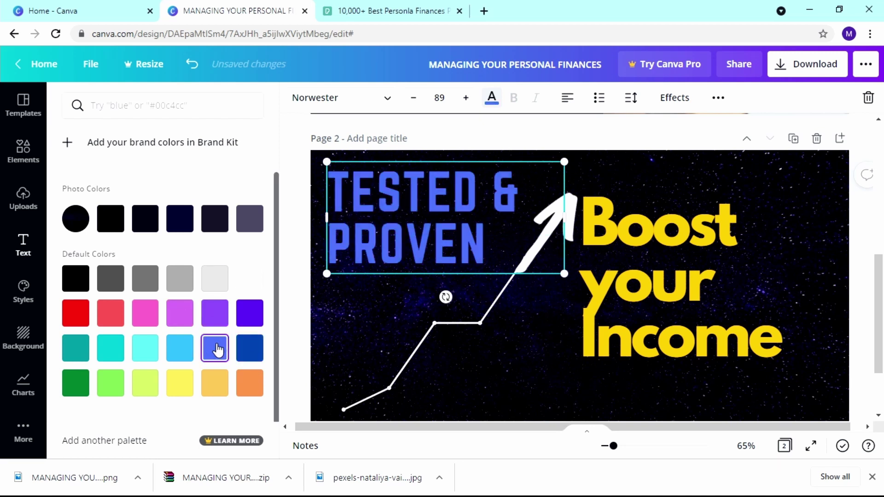
{"action": "left_click", "coordinate": [145, 352]}
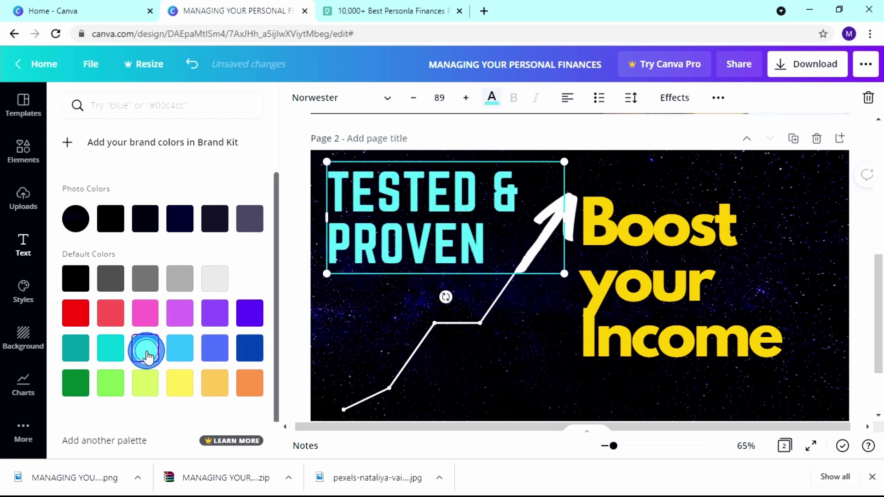
{"action": "left_click", "coordinate": [117, 352]}
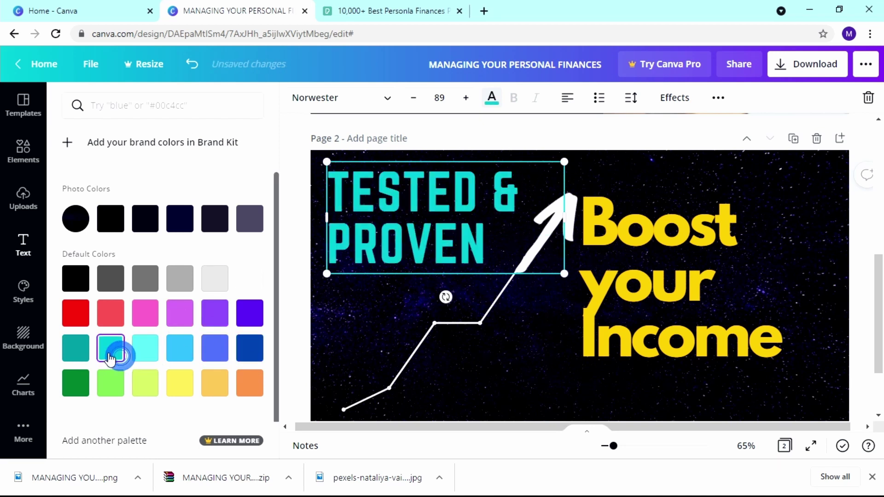
{"action": "left_click", "coordinate": [178, 349]}
{"action": "left_click", "coordinate": [154, 352]}
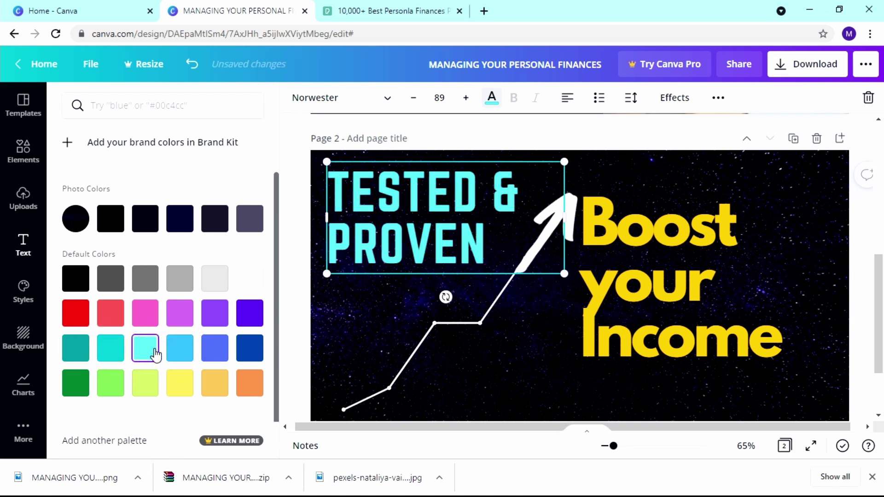
Apply the Shadow effect to the "TESTED & PROVEN" text with an offset of 23.
{"action": "left_click", "coordinate": [680, 99]}
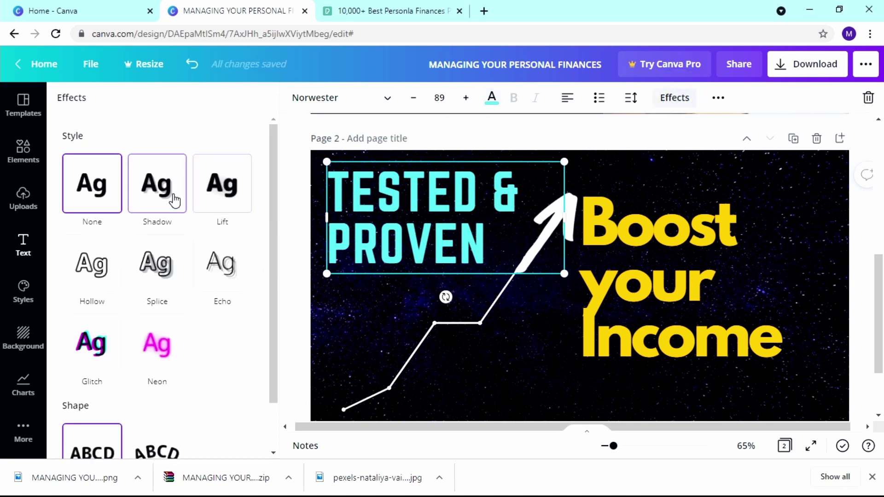
{"action": "left_click", "coordinate": [174, 201]}
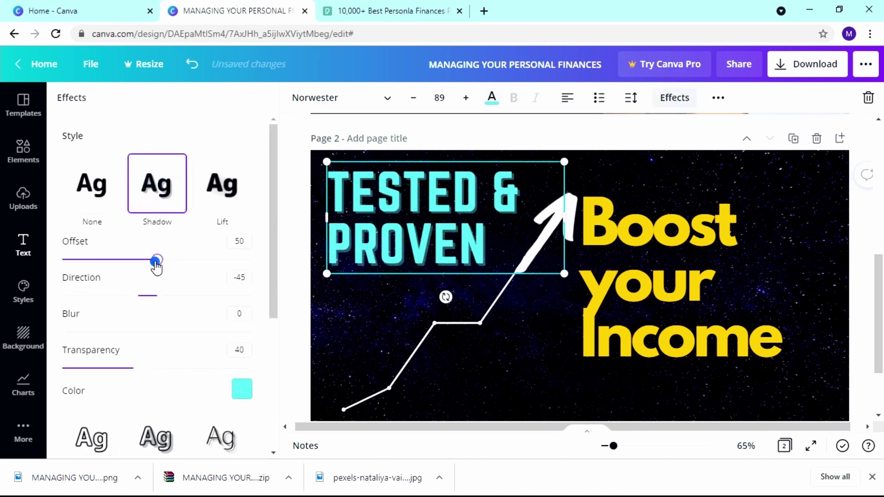
{"action": "left_click_drag", "start_coordinate": [152, 259], "coordinate": [107, 261]}
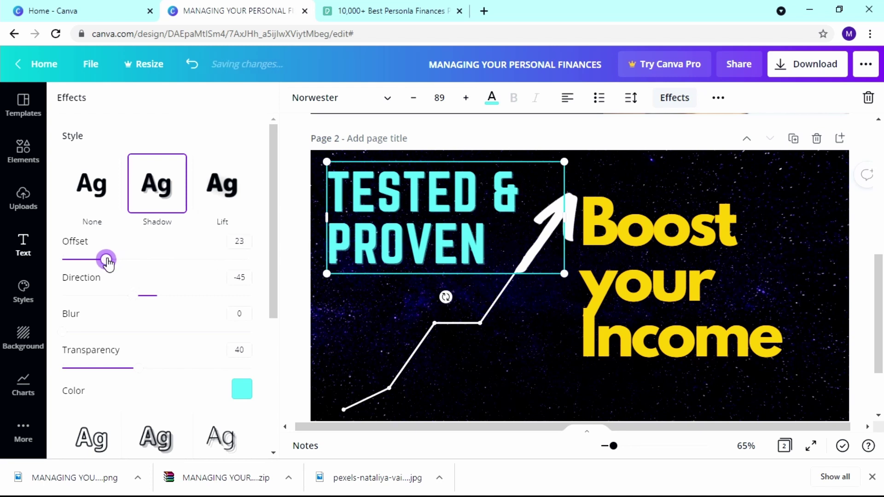
Change the font of the "TESTED & PROVEN" text to Gagalin and deselect it.
{"action": "left_click", "coordinate": [362, 96]}
{"action": "left_click", "coordinate": [153, 240]}
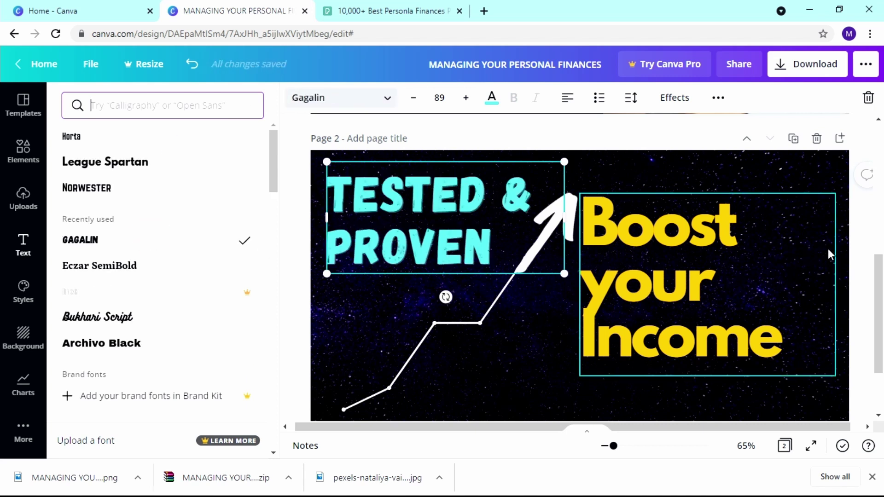
{"action": "left_click", "coordinate": [795, 173]}
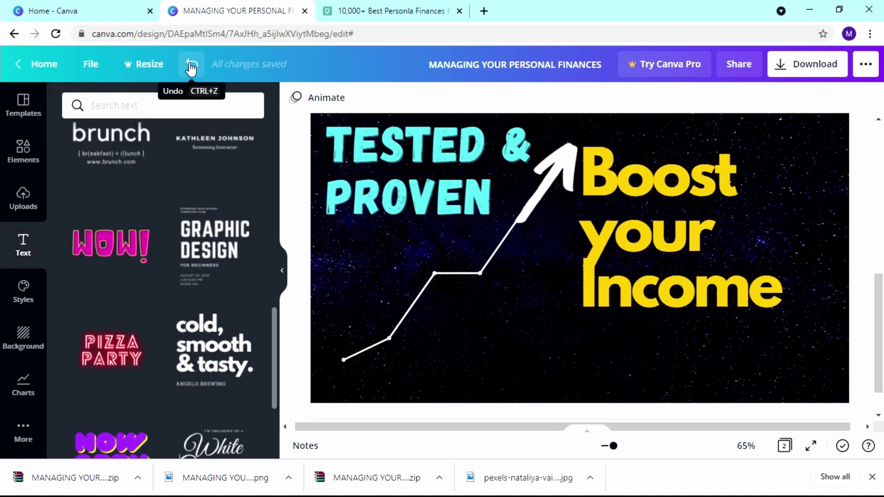
Rename the design to "Boost your income" and save it.
{"action": "left_click", "coordinate": [88, 64]}
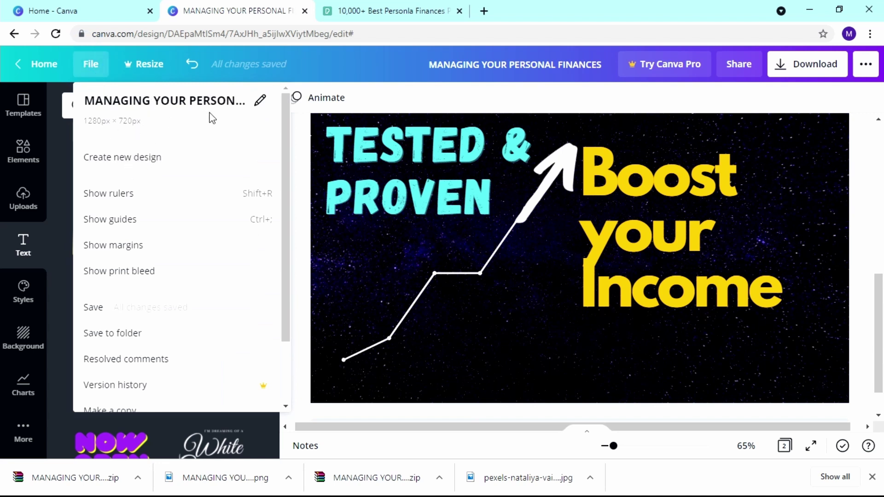
{"action": "left_click", "coordinate": [261, 104]}
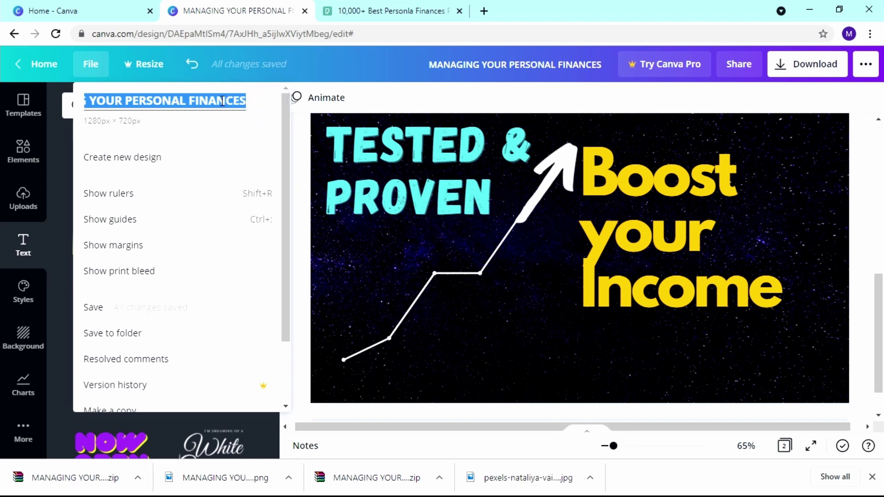
{"action": "type", "text": "Bood"}
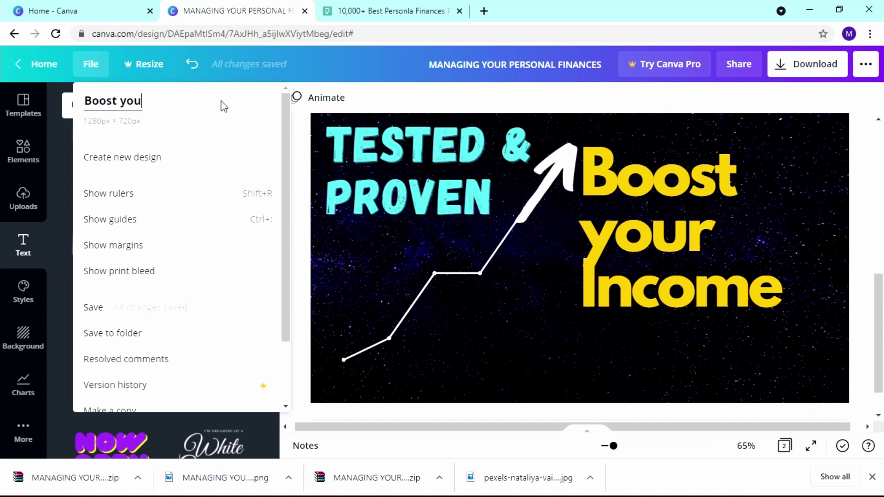
{"action": "type", "text": "t your income"}
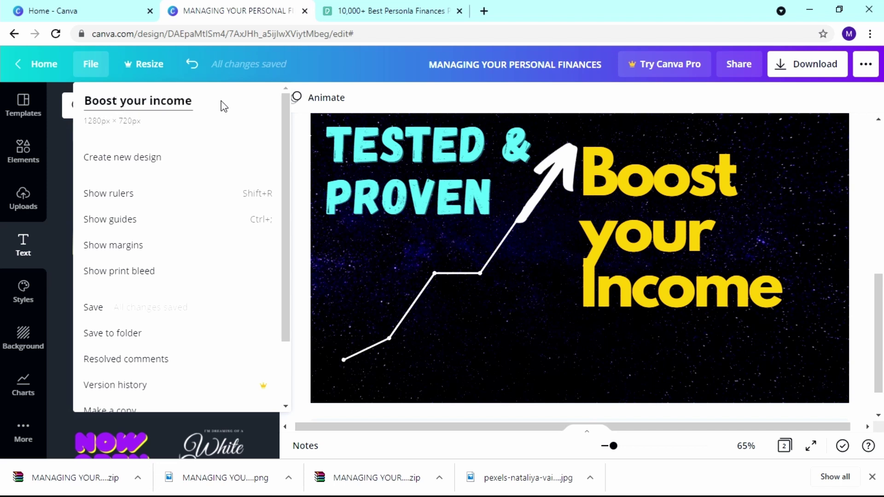
{"action": "key", "text": "Return"}
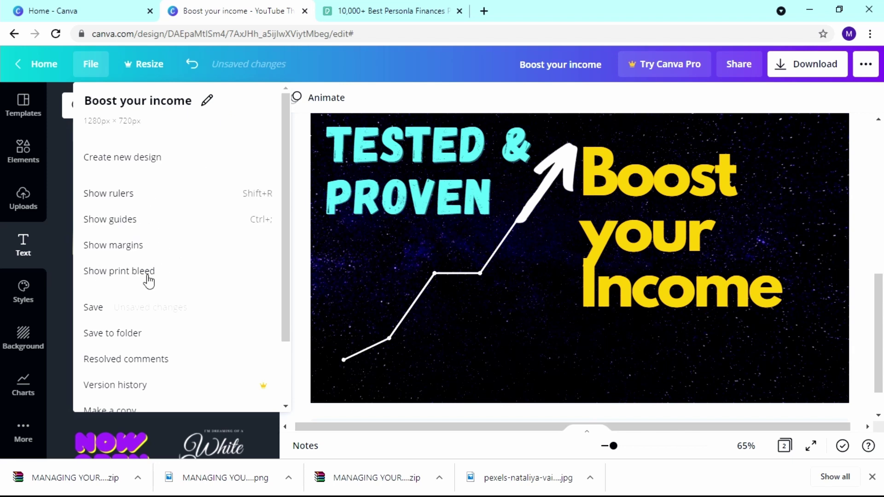
{"action": "left_click", "coordinate": [132, 309]}
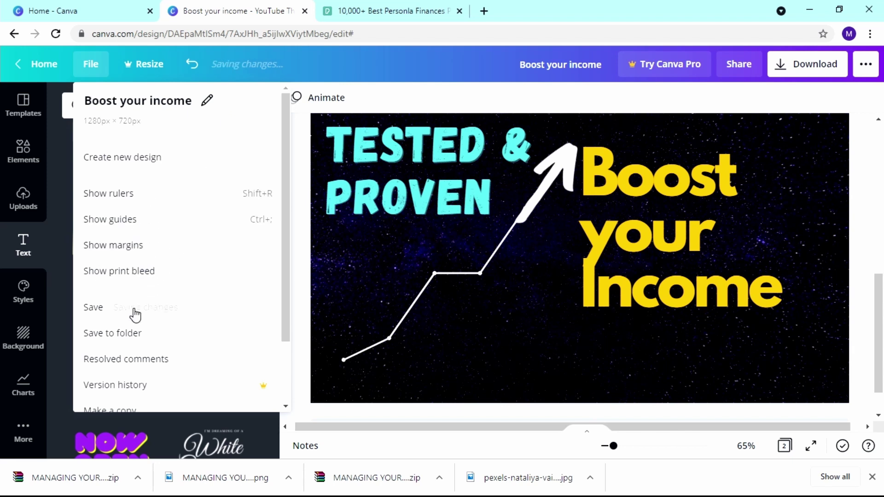
{"action": "left_click", "coordinate": [164, 316]}
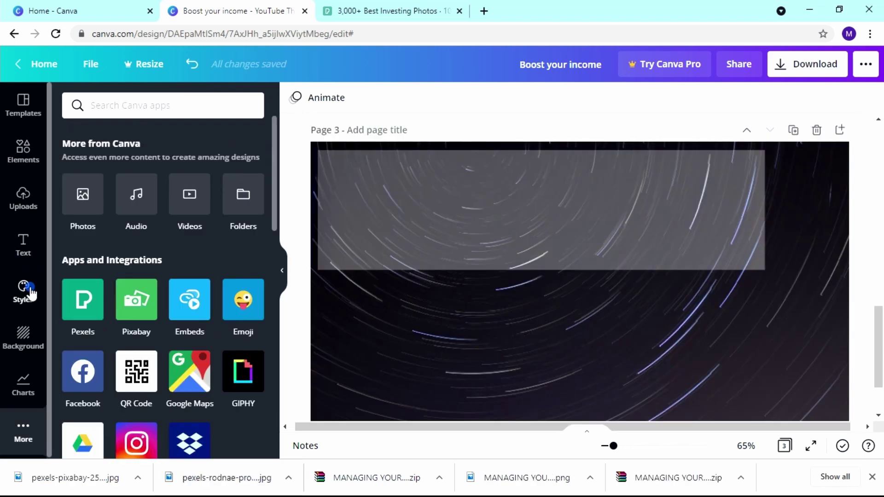
Try the Glacial Indifference style set and the Ovo style set on the page 2 thumbnail.
{"action": "left_click", "coordinate": [23, 291]}
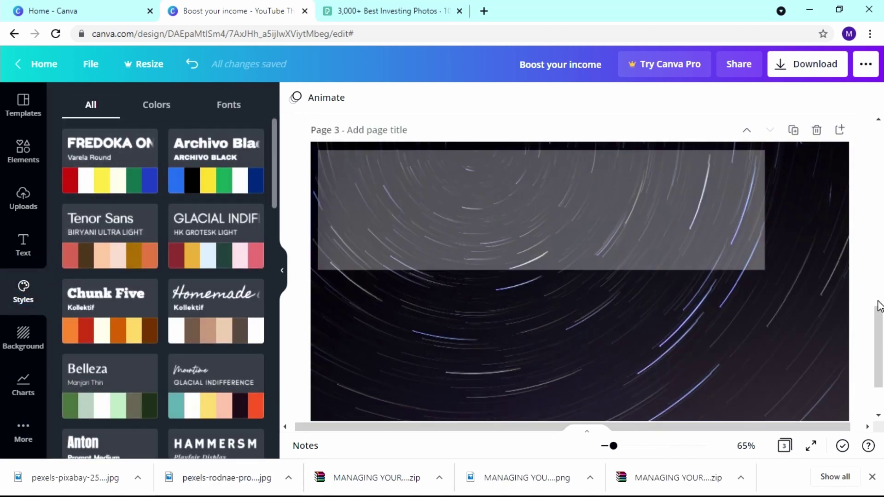
{"action": "left_click_drag", "start_coordinate": [878, 323], "coordinate": [868, 232]}
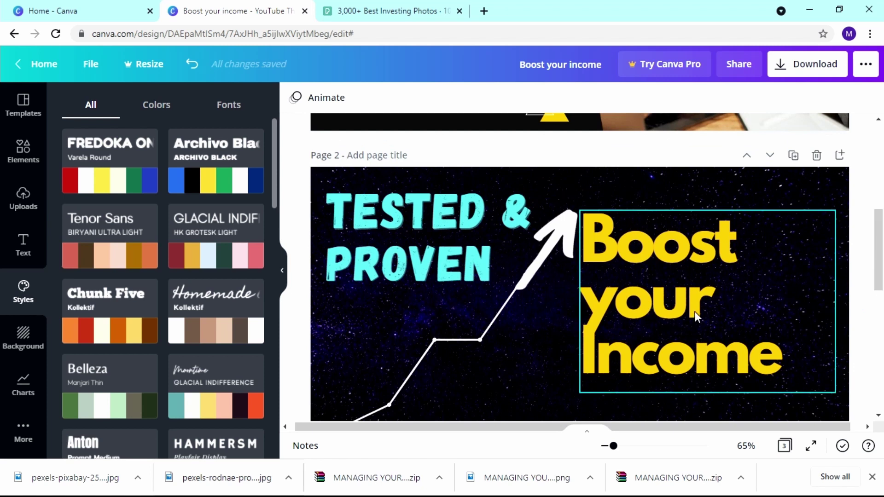
{"action": "left_click", "coordinate": [369, 308]}
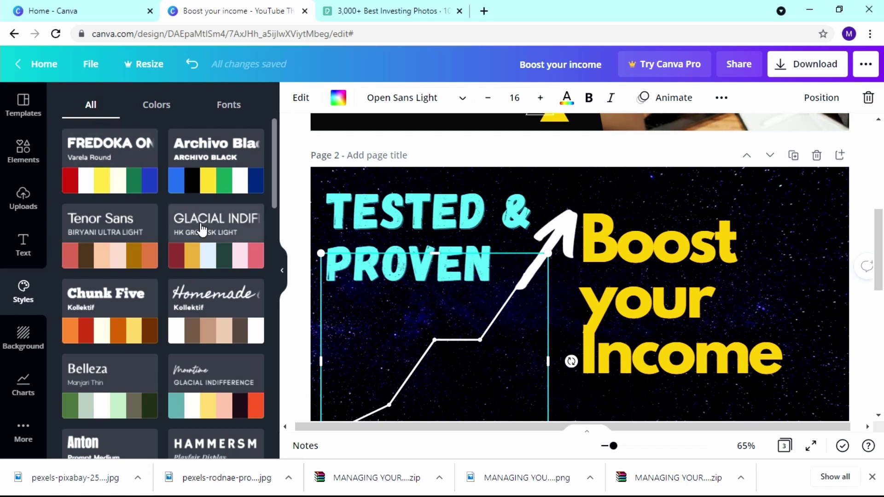
{"action": "left_click", "coordinate": [211, 252]}
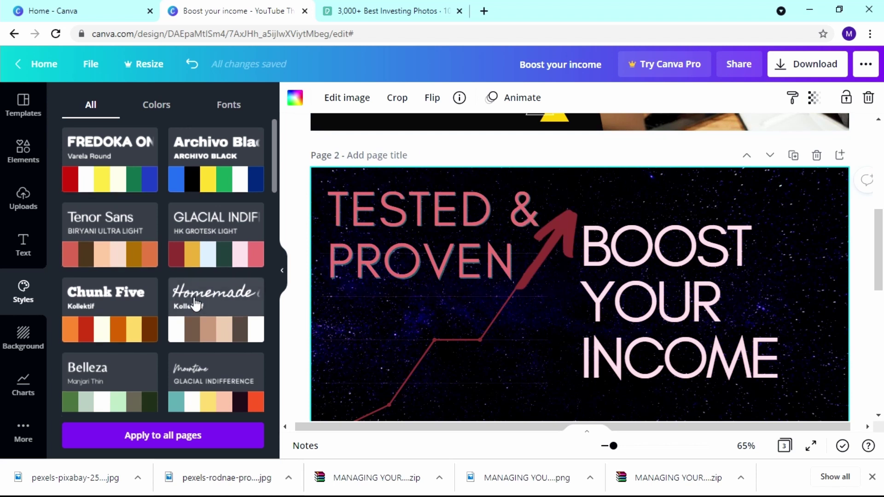
{"action": "scroll", "coordinate": [195, 296], "scroll_direction": "down", "scroll_amount": 6}
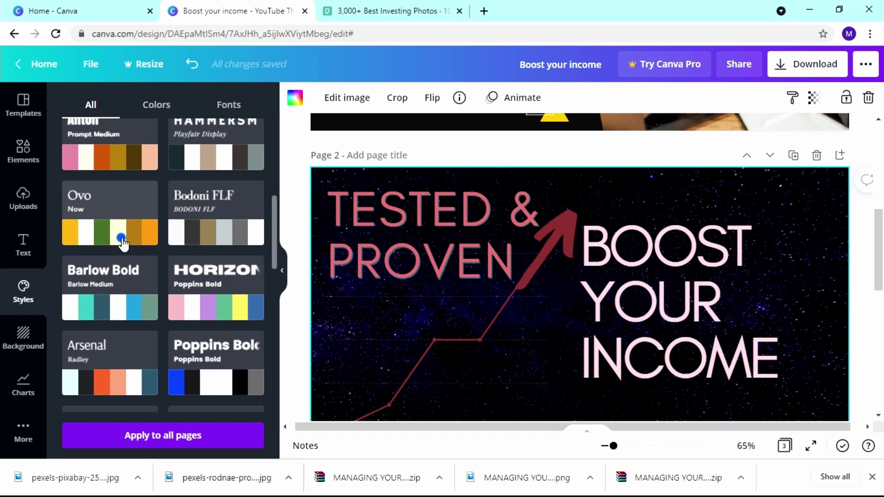
{"action": "left_click", "coordinate": [123, 238]}
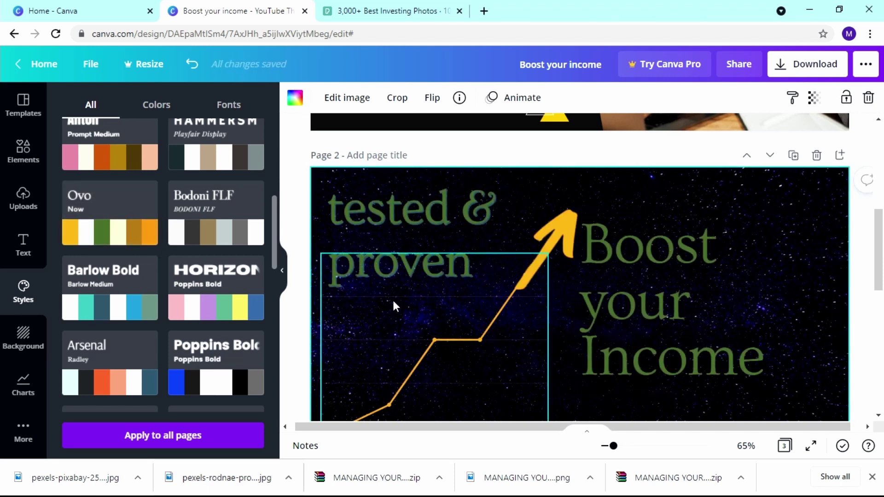
Undo both style set changes on page 2.
{"action": "scroll", "coordinate": [263, 173], "scroll_direction": "up", "scroll_amount": 5}
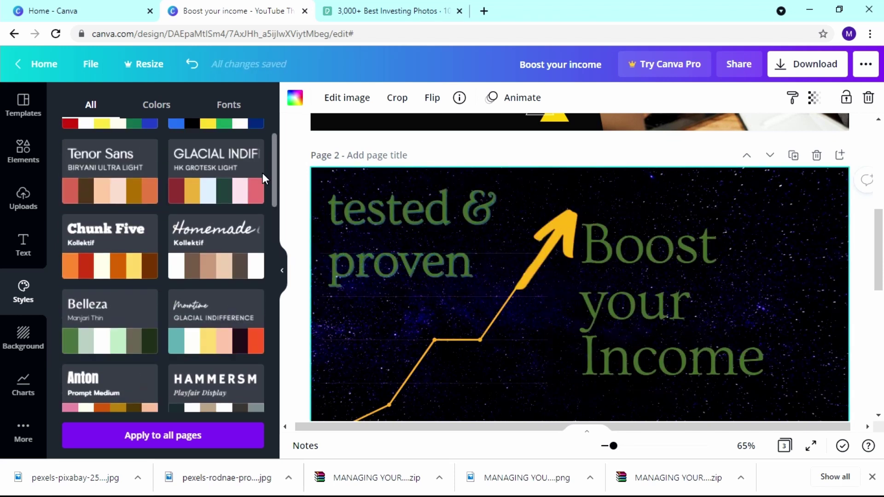
{"action": "left_click", "coordinate": [192, 65]}
{"action": "left_click", "coordinate": [192, 66]}
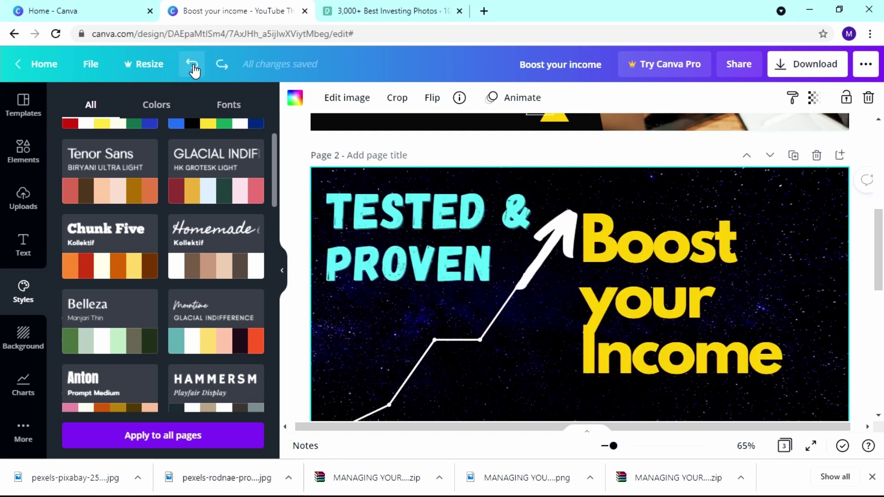
{"action": "left_click", "coordinate": [29, 337]}
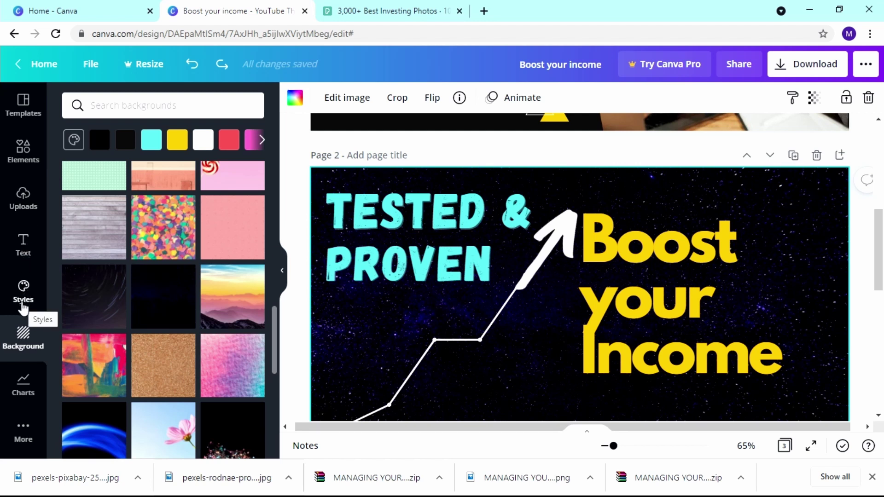
{"action": "left_click", "coordinate": [23, 430]}
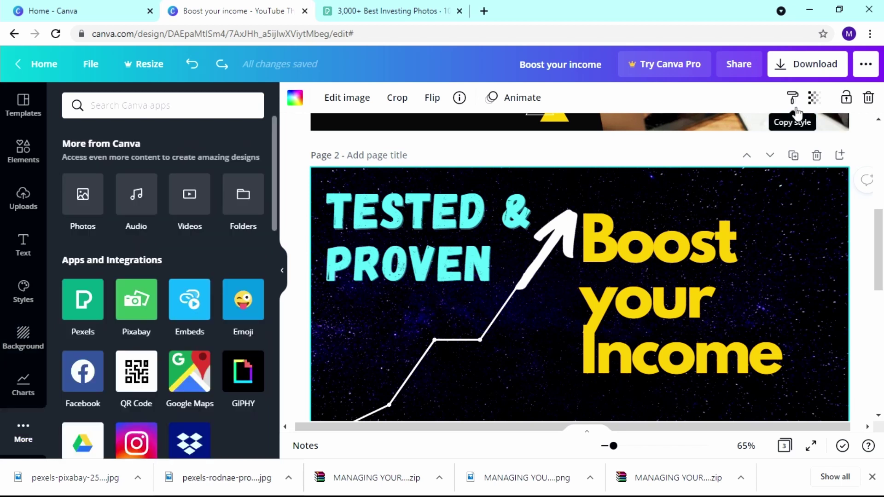
Copy and paste the "Boost your Income" text, move the duplicate over the chart, and undo the duplication.
{"action": "left_click", "coordinate": [641, 272]}
{"action": "right_click", "coordinate": [642, 272]}
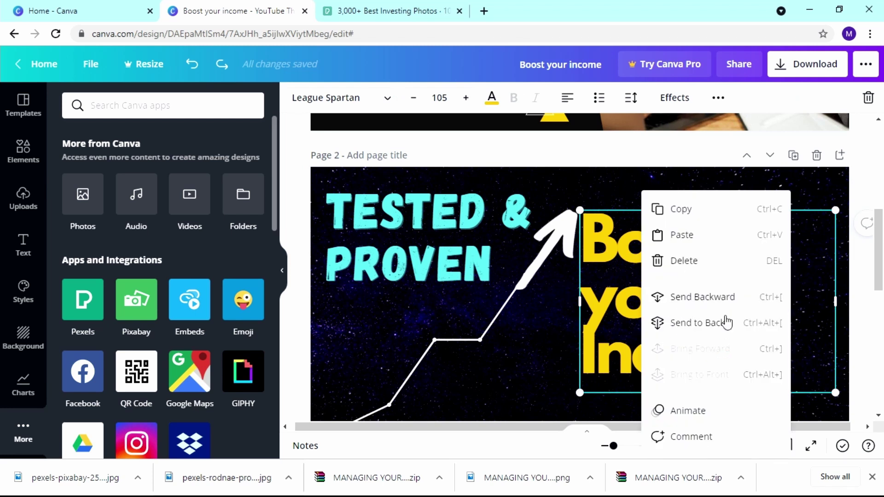
{"action": "left_click", "coordinate": [699, 220]}
{"action": "right_click", "coordinate": [680, 252]}
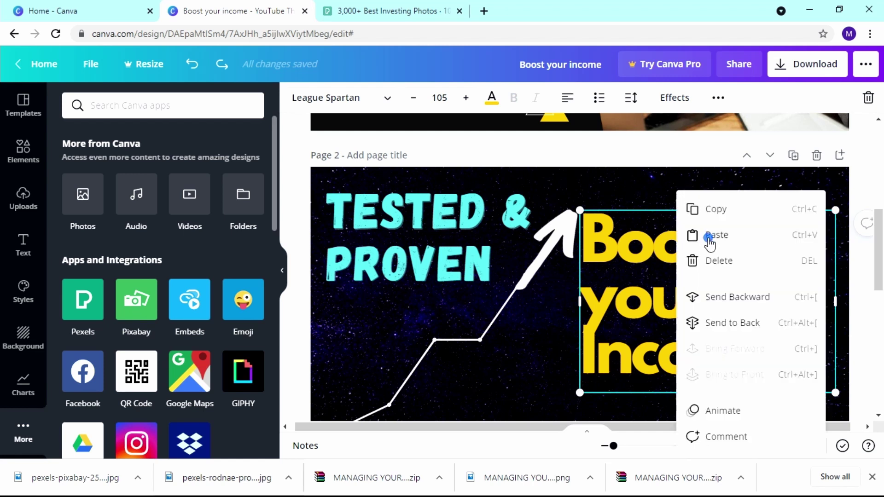
{"action": "left_click", "coordinate": [710, 236]}
{"action": "left_click_drag", "start_coordinate": [641, 268], "coordinate": [483, 297]}
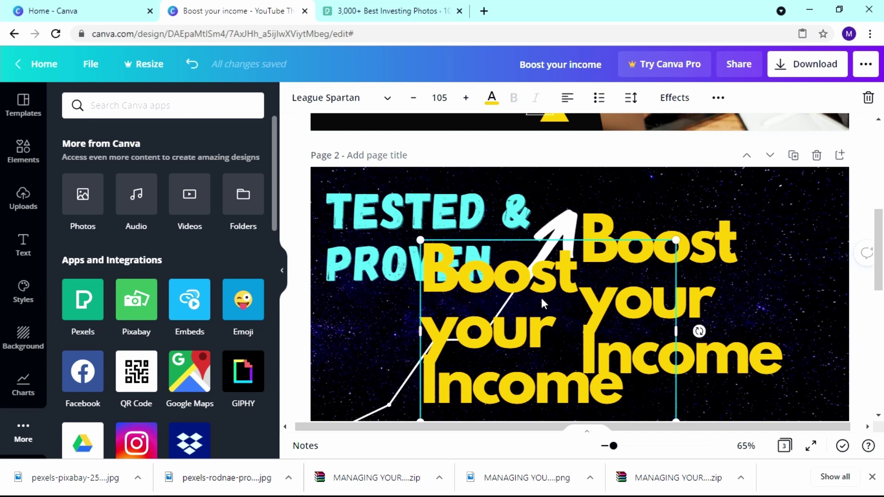
{"action": "key", "text": "ctrl+z"}
Try uppercase and underline formatting on the "Boost your Income" text, switching each on and off again.
{"action": "left_click", "coordinate": [719, 98]}
{"action": "left_click", "coordinate": [440, 137]}
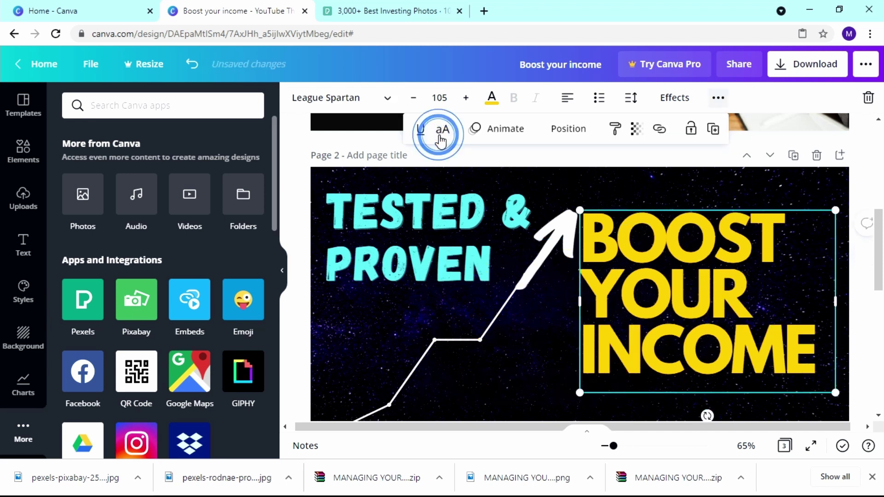
{"action": "left_click", "coordinate": [441, 138]}
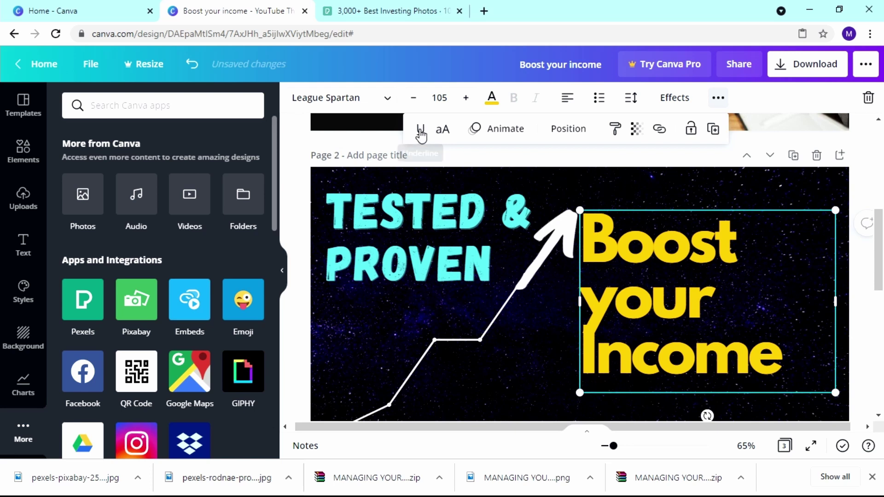
{"action": "left_click", "coordinate": [443, 132]}
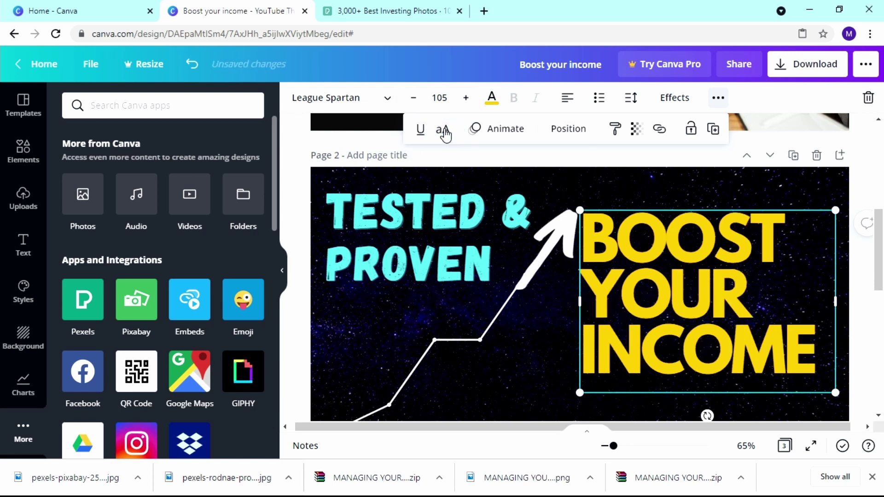
{"action": "left_click", "coordinate": [443, 131]}
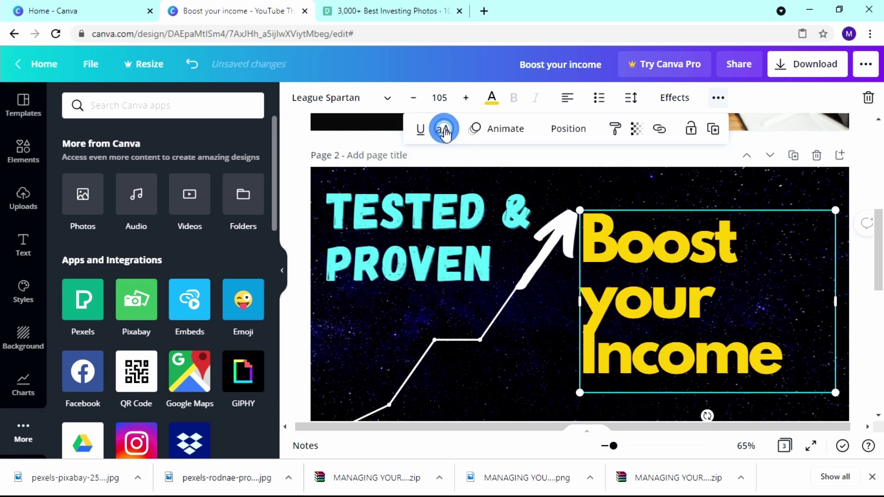
{"action": "left_click", "coordinate": [421, 132]}
{"action": "left_click", "coordinate": [423, 134]}
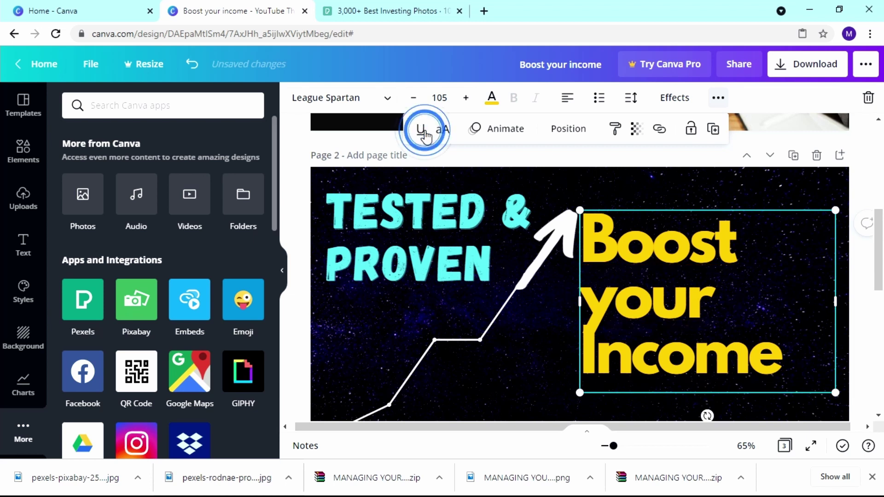
Try the left, center, right, top, middle and bottom page alignments on the "Boost your Income" text.
{"action": "left_click", "coordinate": [556, 133]}
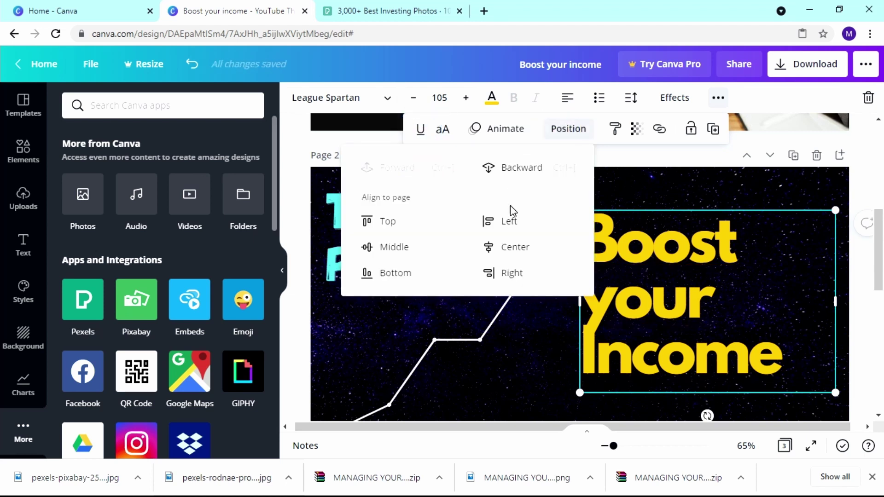
{"action": "left_click", "coordinate": [510, 225]}
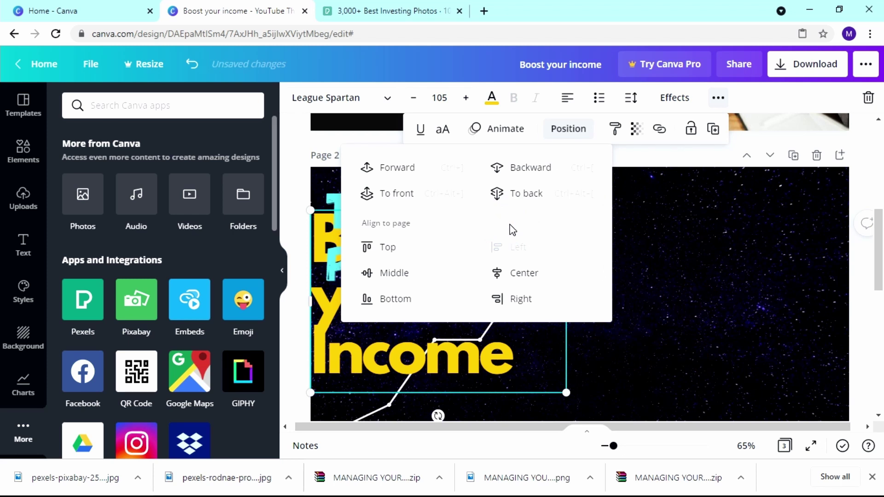
{"action": "left_click", "coordinate": [509, 278]}
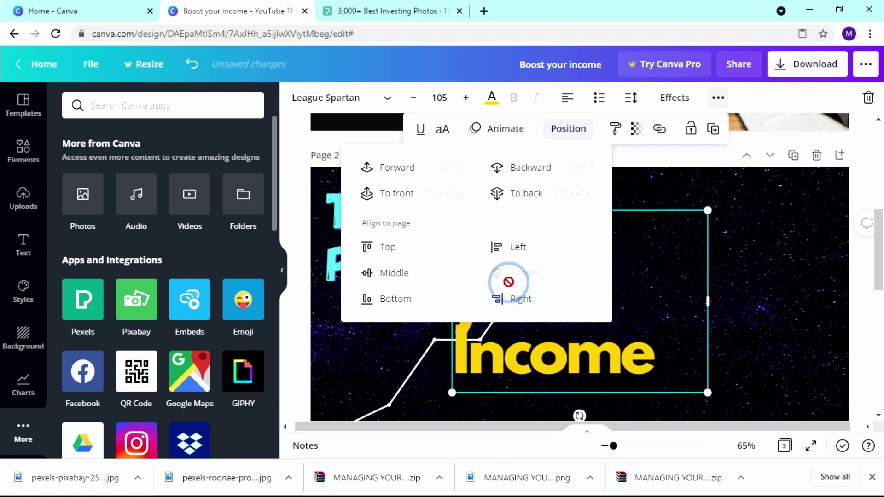
{"action": "left_click", "coordinate": [512, 304]}
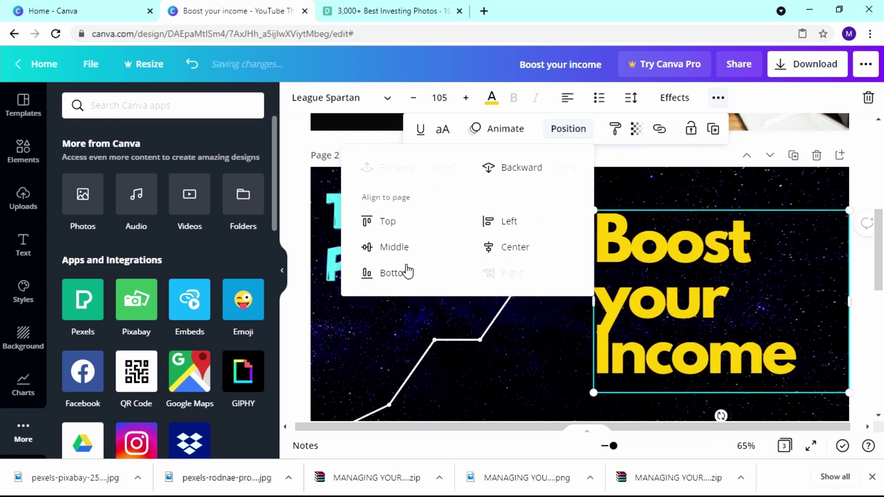
{"action": "left_click", "coordinate": [397, 252]}
{"action": "left_click", "coordinate": [401, 222]}
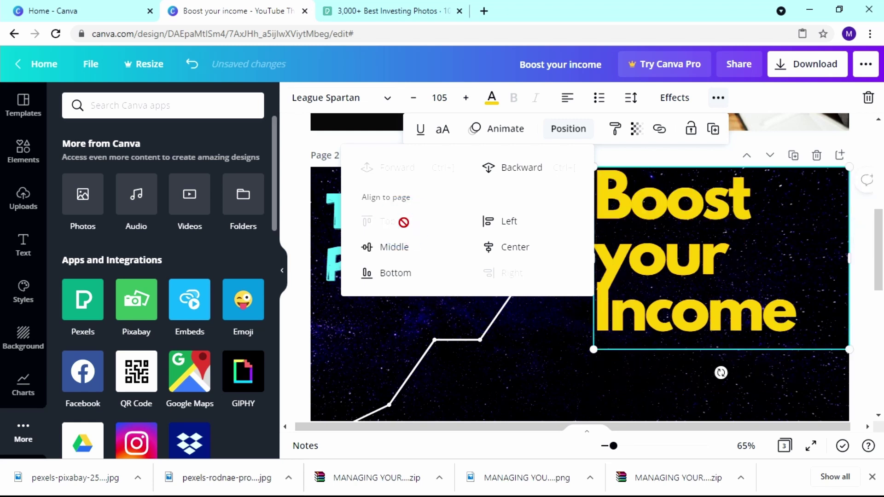
{"action": "left_click", "coordinate": [422, 273]}
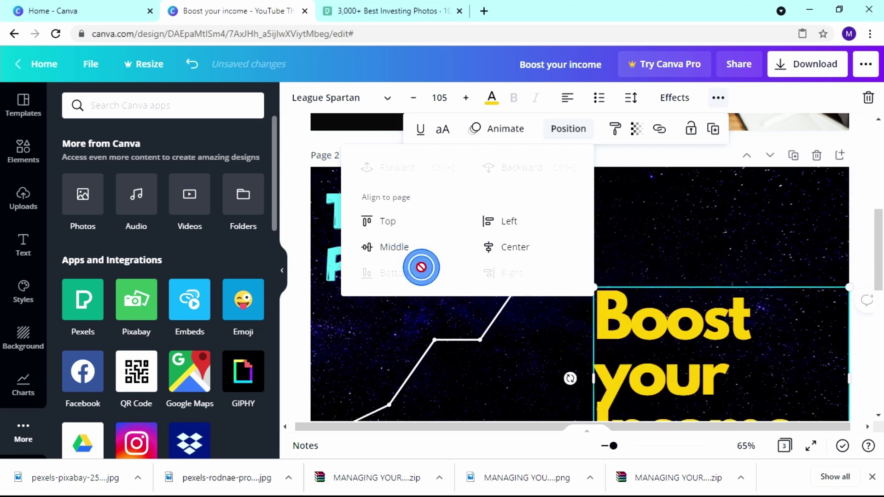
{"action": "left_click", "coordinate": [408, 240]}
{"action": "left_click", "coordinate": [508, 248]}
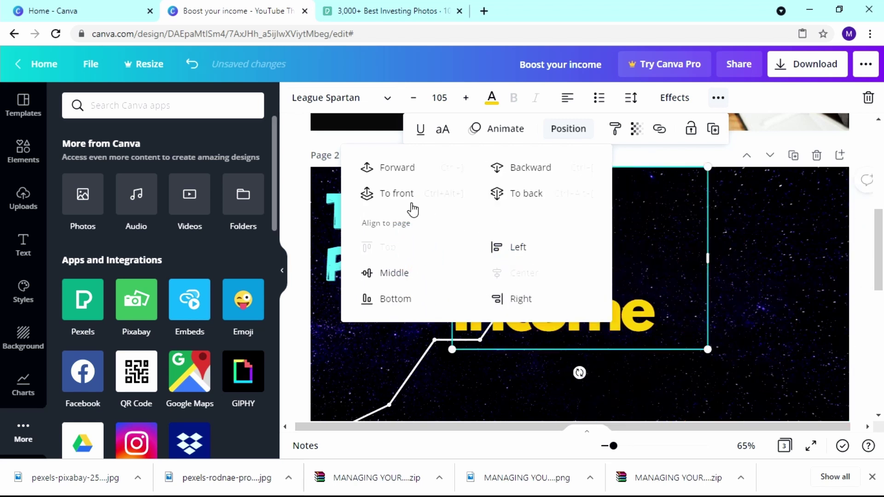
Undo the alignment changes and a trial move to return the "Boost your Income" text to its original place beside the arrow.
{"action": "left_click", "coordinate": [192, 64]}
{"action": "left_click", "coordinate": [192, 64]}
{"action": "left_click", "coordinate": [192, 64]}
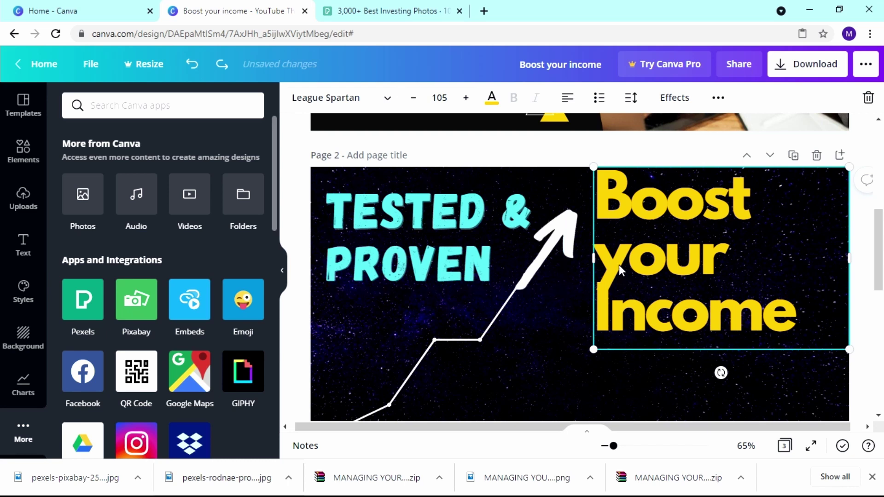
{"action": "left_click_drag", "start_coordinate": [628, 289], "coordinate": [628, 295]}
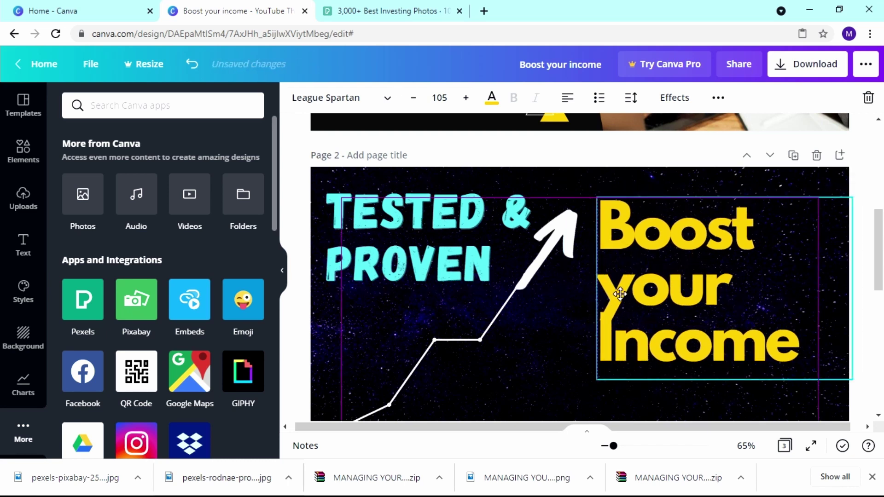
{"action": "left_click", "coordinate": [575, 316]}
{"action": "key", "text": "ctrl+z"}
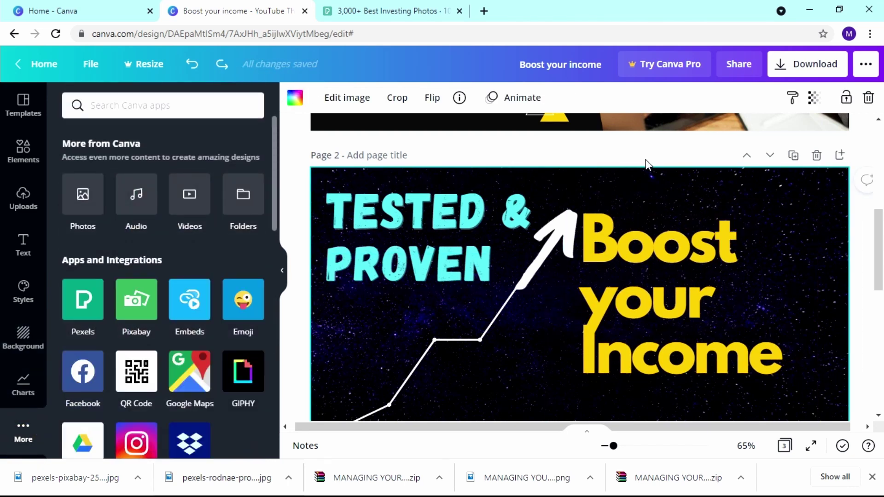